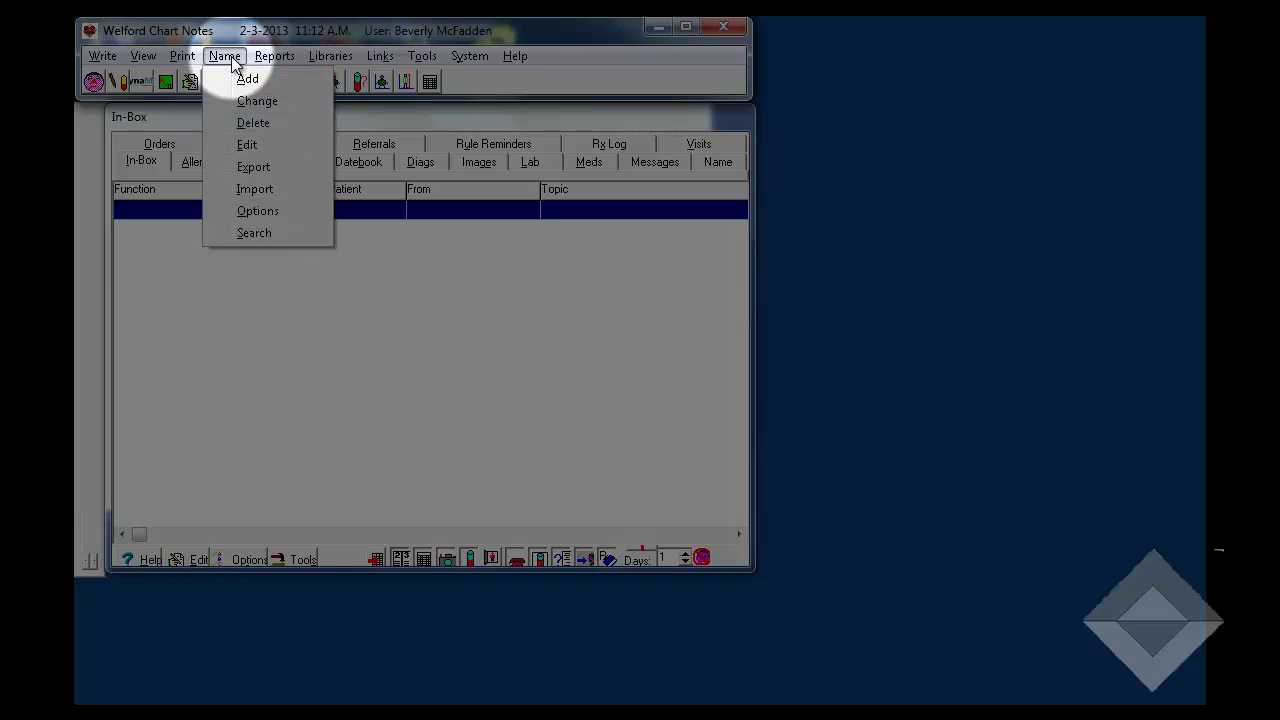
- Start a new patient entry in the Name Editor and type the patient's last and first names
{"action": "left_click", "coordinate": [248, 78]}
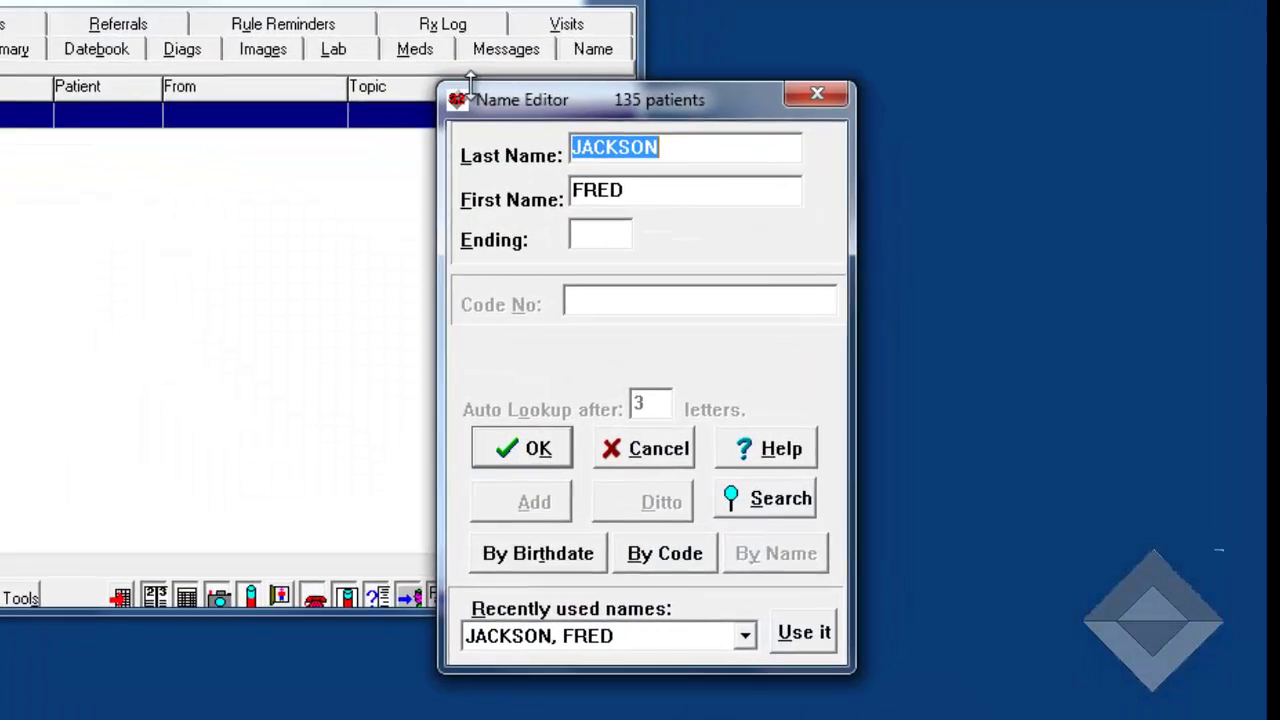
{"action": "type", "text": "FILLMORE"}
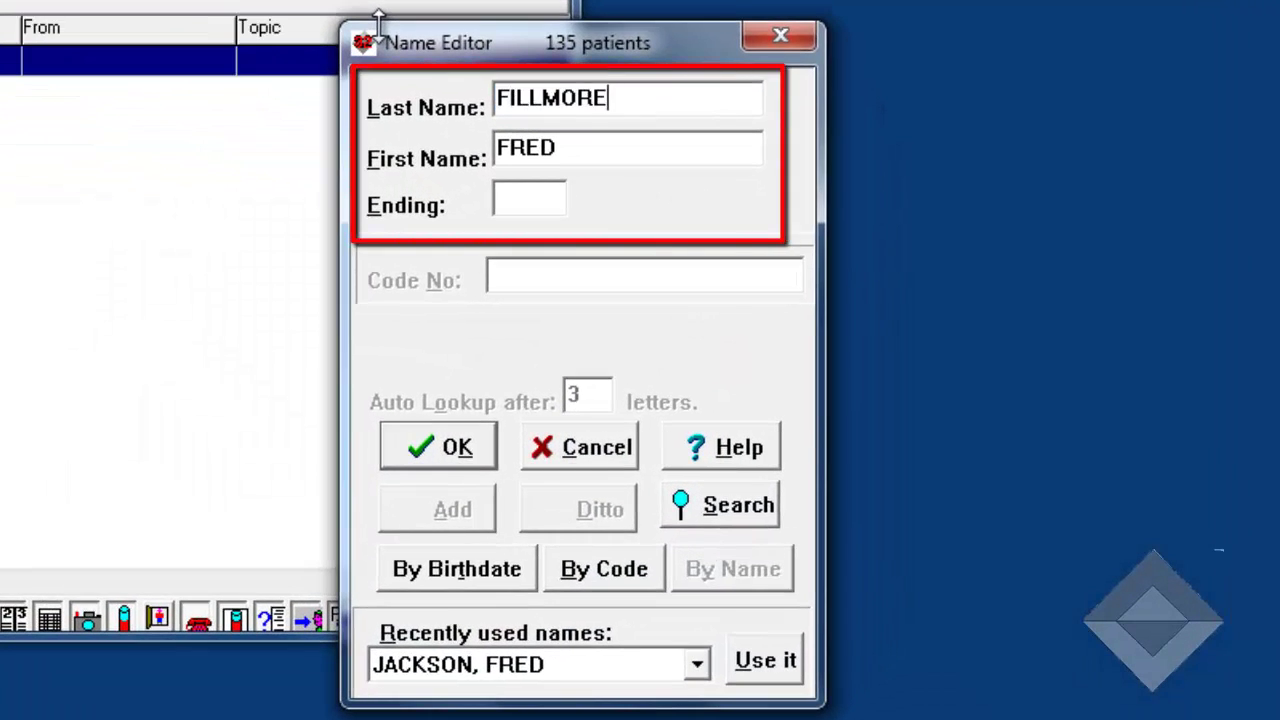
{"action": "key", "text": "Tab"}
{"action": "type", "text": "MILL"}
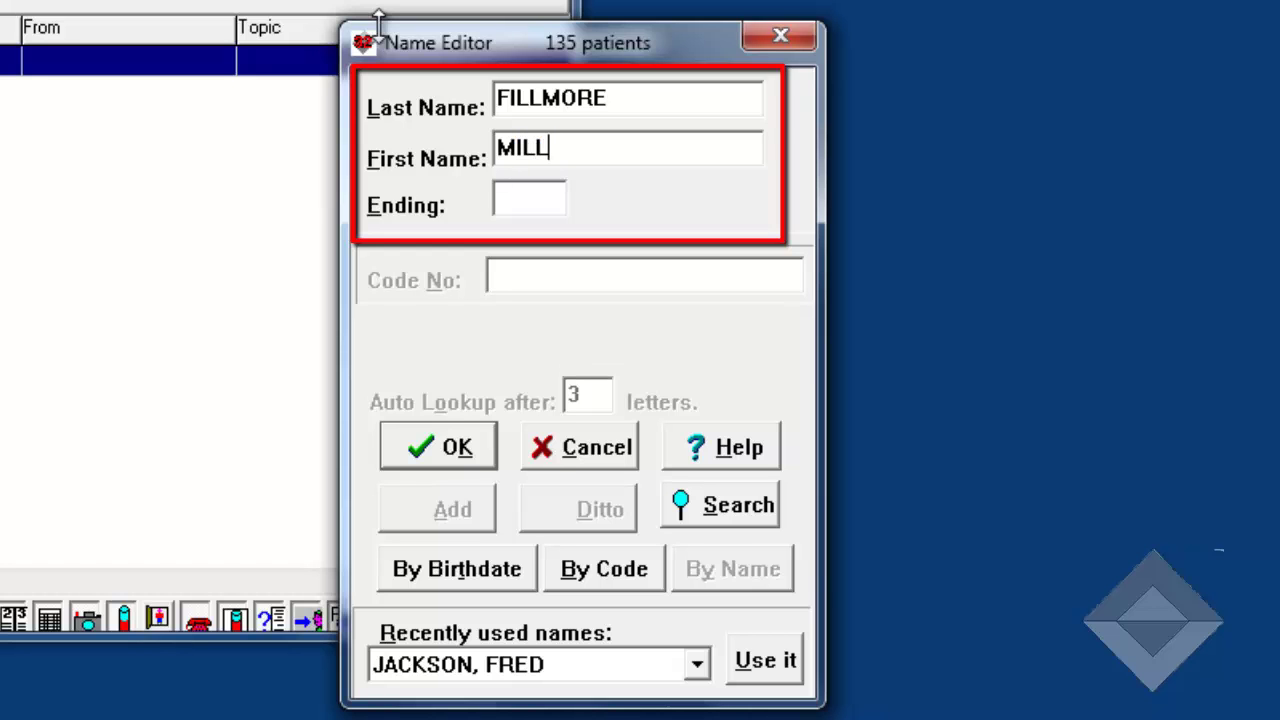
{"action": "type", "text": "ARD"}
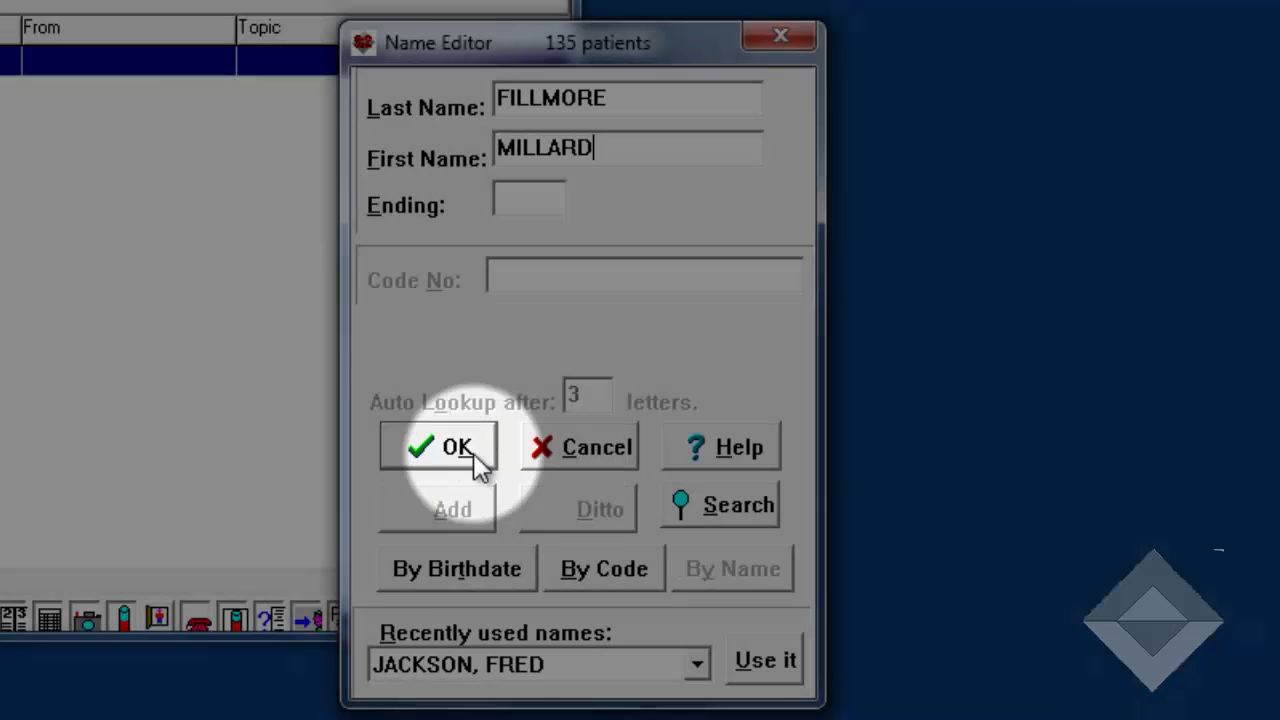
- Submit the name, add it as a new patient with no other listed name, and open Demographics
{"action": "left_click", "coordinate": [473, 453]}
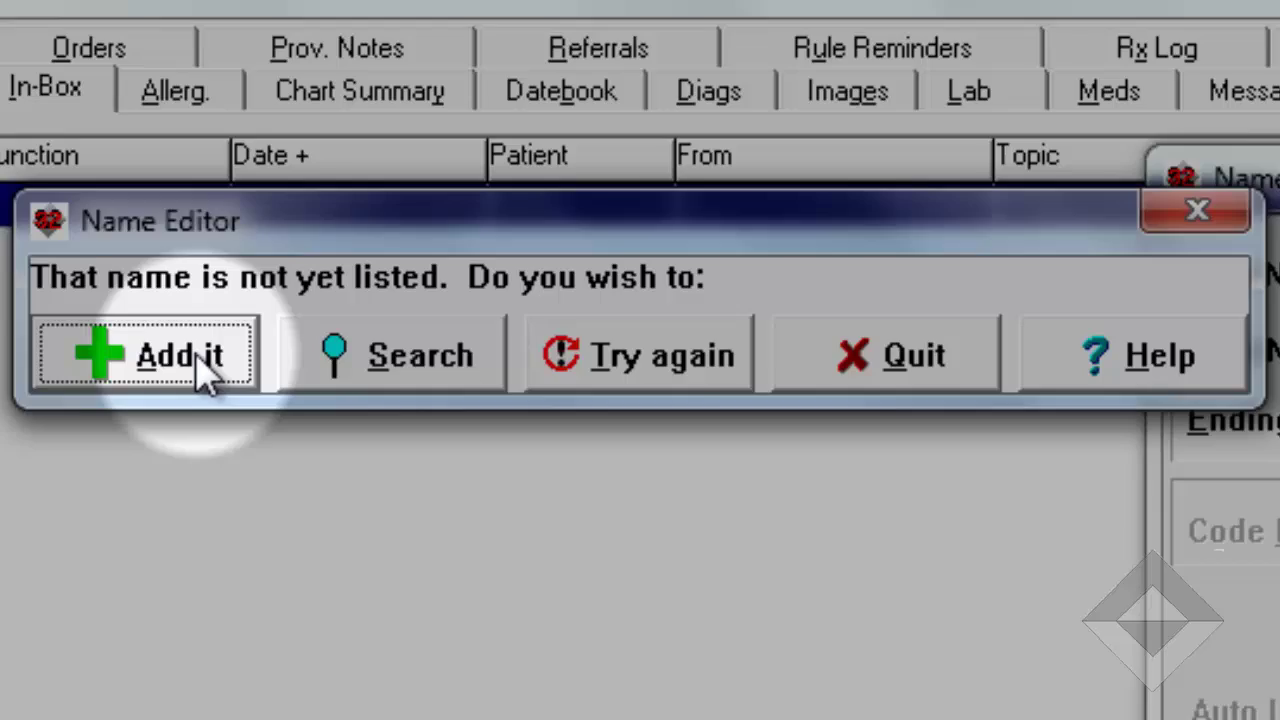
{"action": "left_click", "coordinate": [206, 364]}
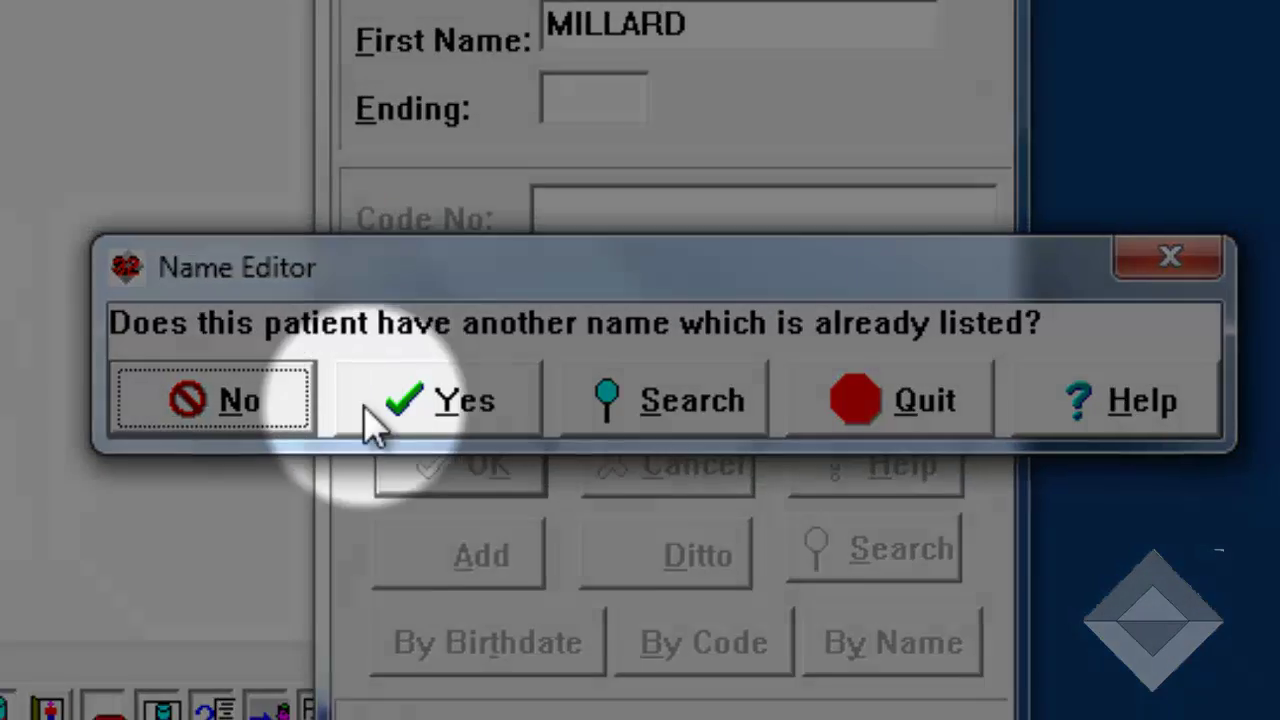
{"action": "left_click", "coordinate": [240, 418]}
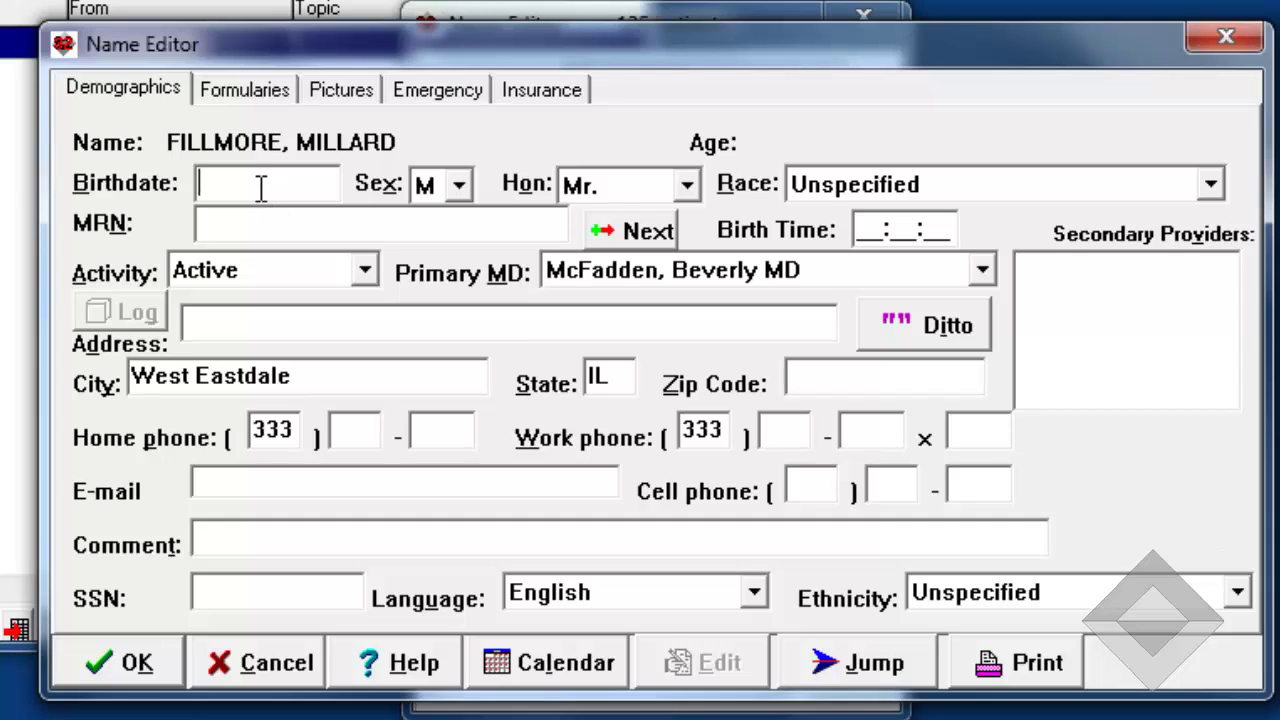
{"action": "type", "text": "1/3/1"}
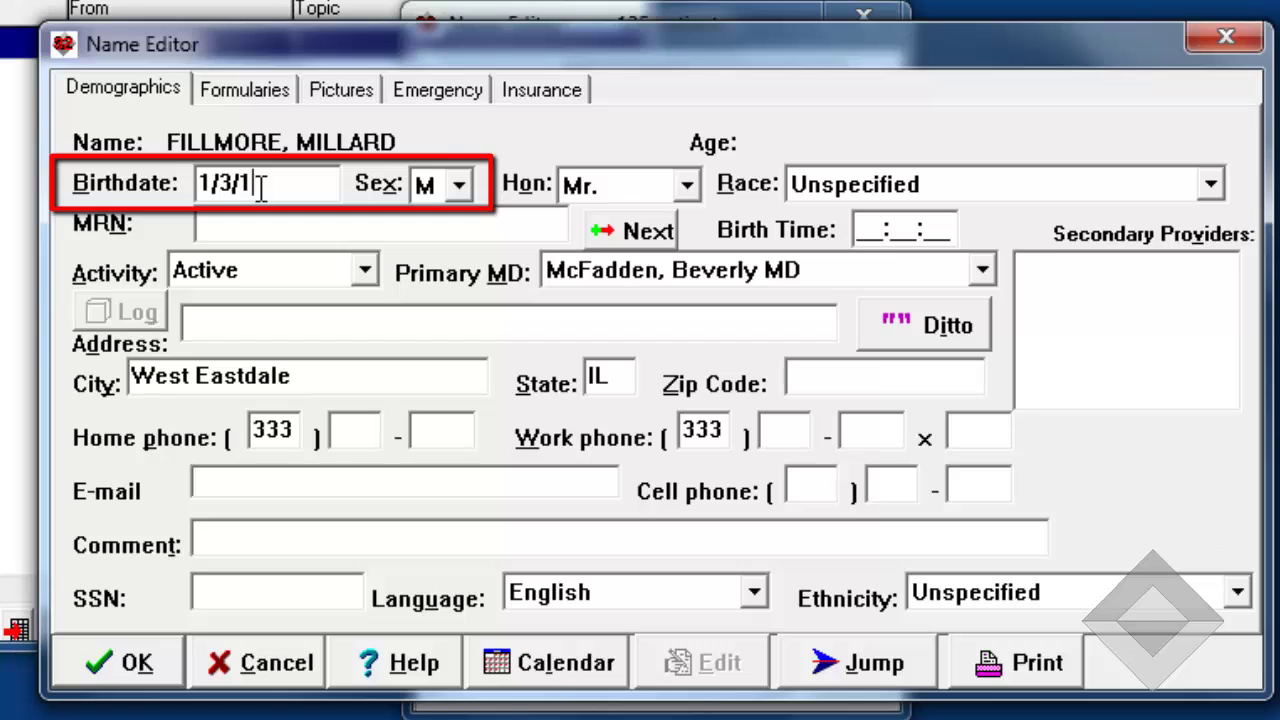
{"action": "type", "text": "935"}
{"action": "key", "text": "Tab"}
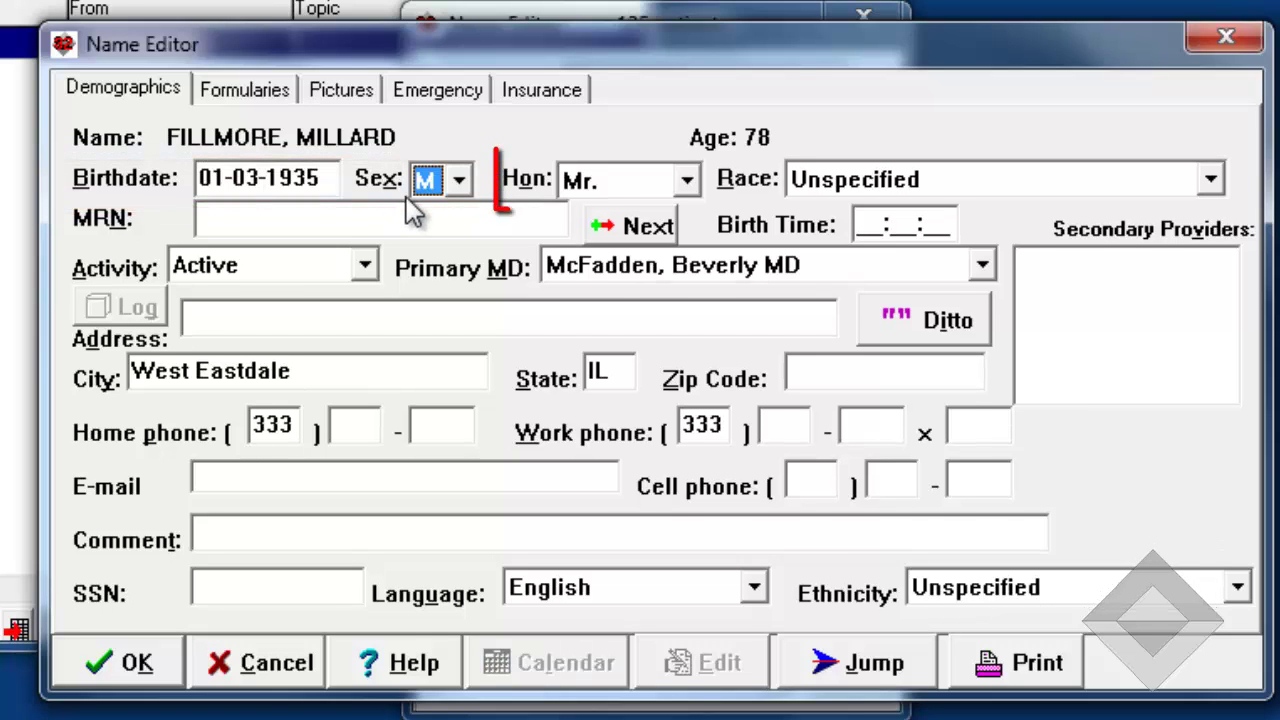
{"action": "key", "text": "Tab"}
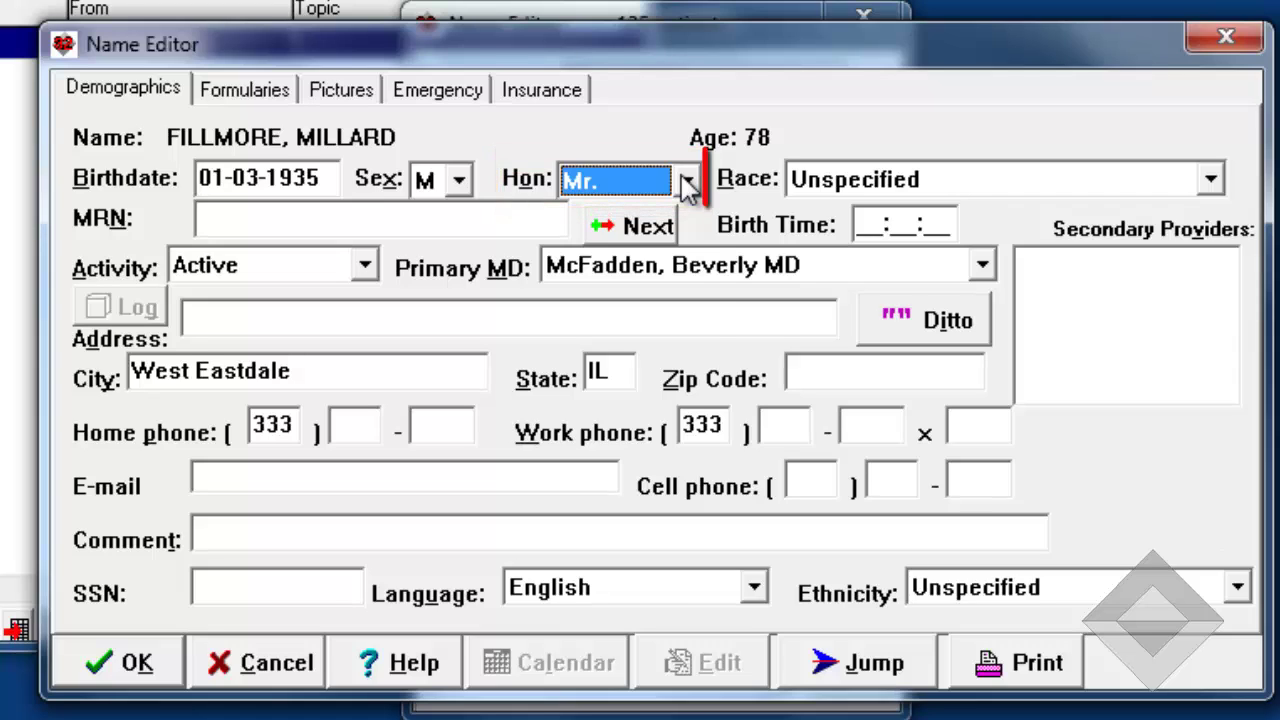
{"action": "left_click", "coordinate": [1211, 180]}
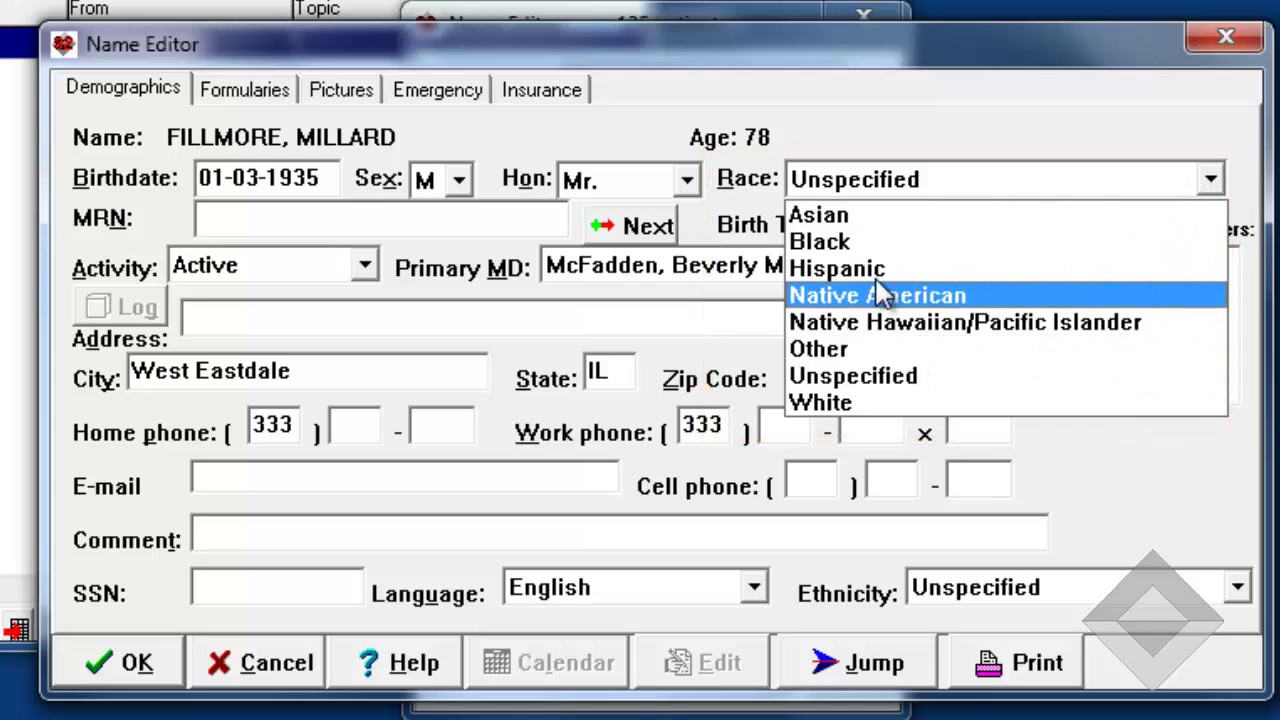
{"action": "left_click", "coordinate": [837, 401]}
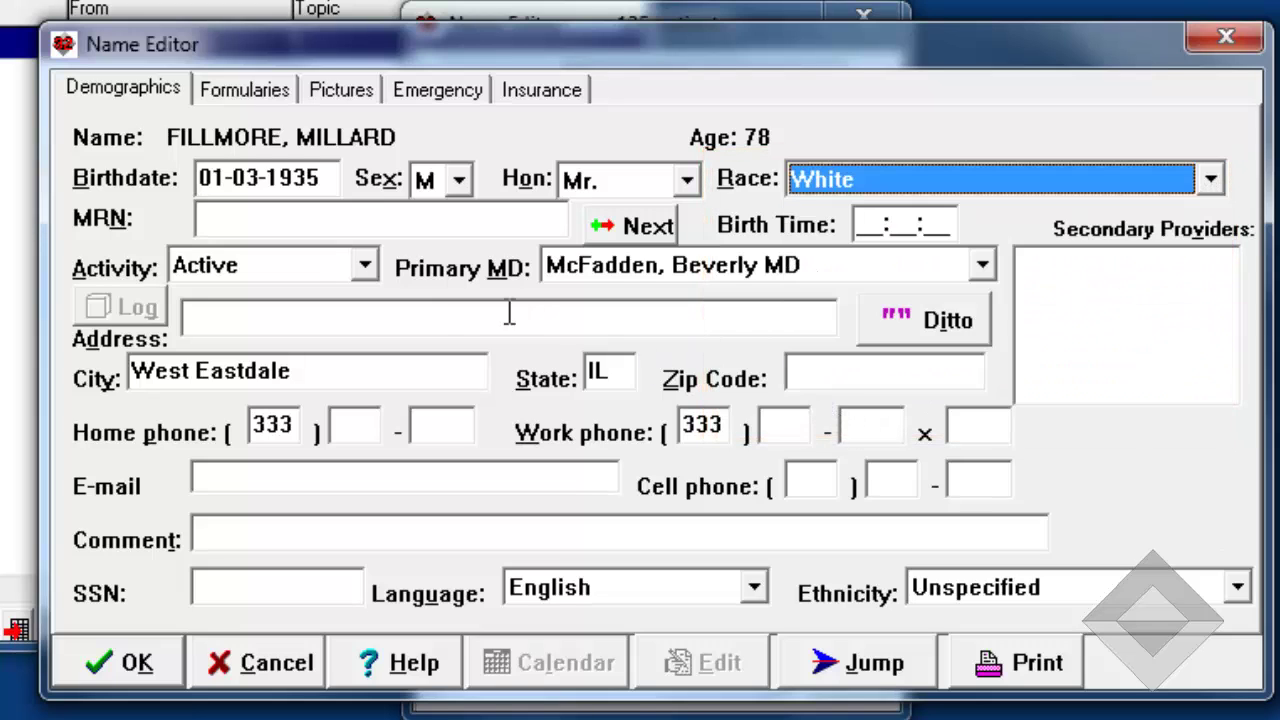
{"action": "left_click", "coordinate": [243, 223]}
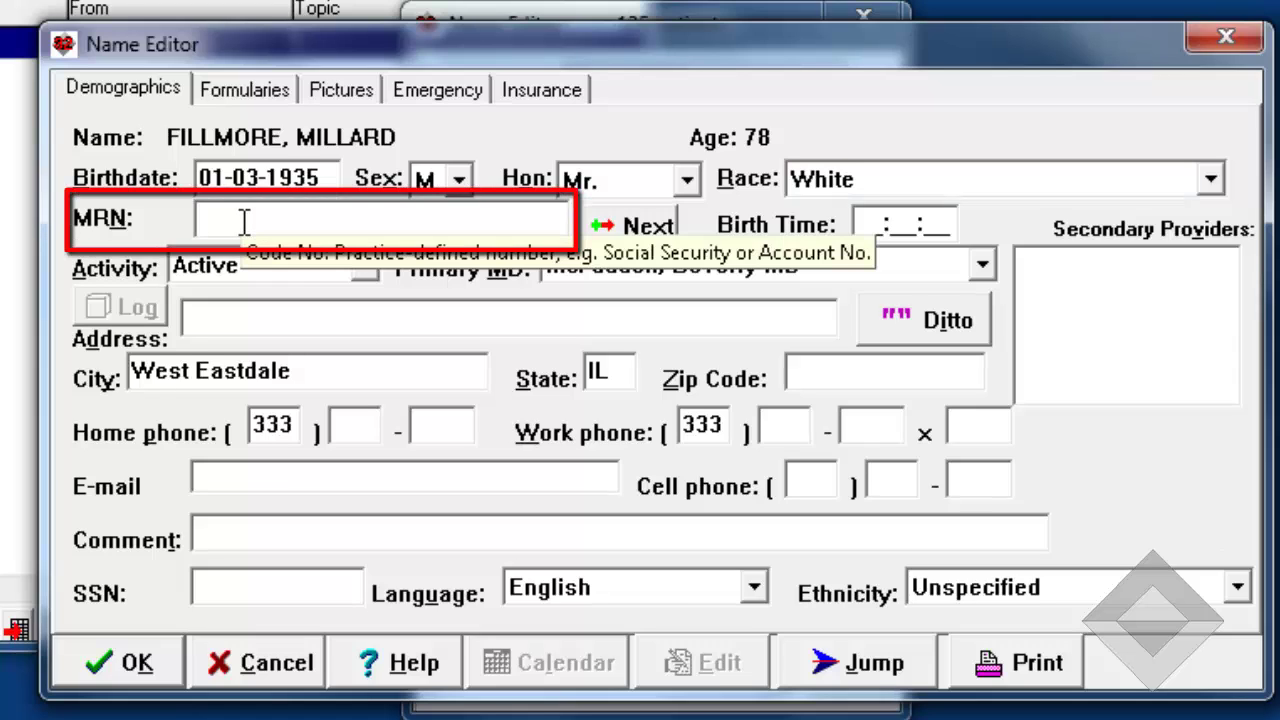
{"action": "type", "text": "23482"}
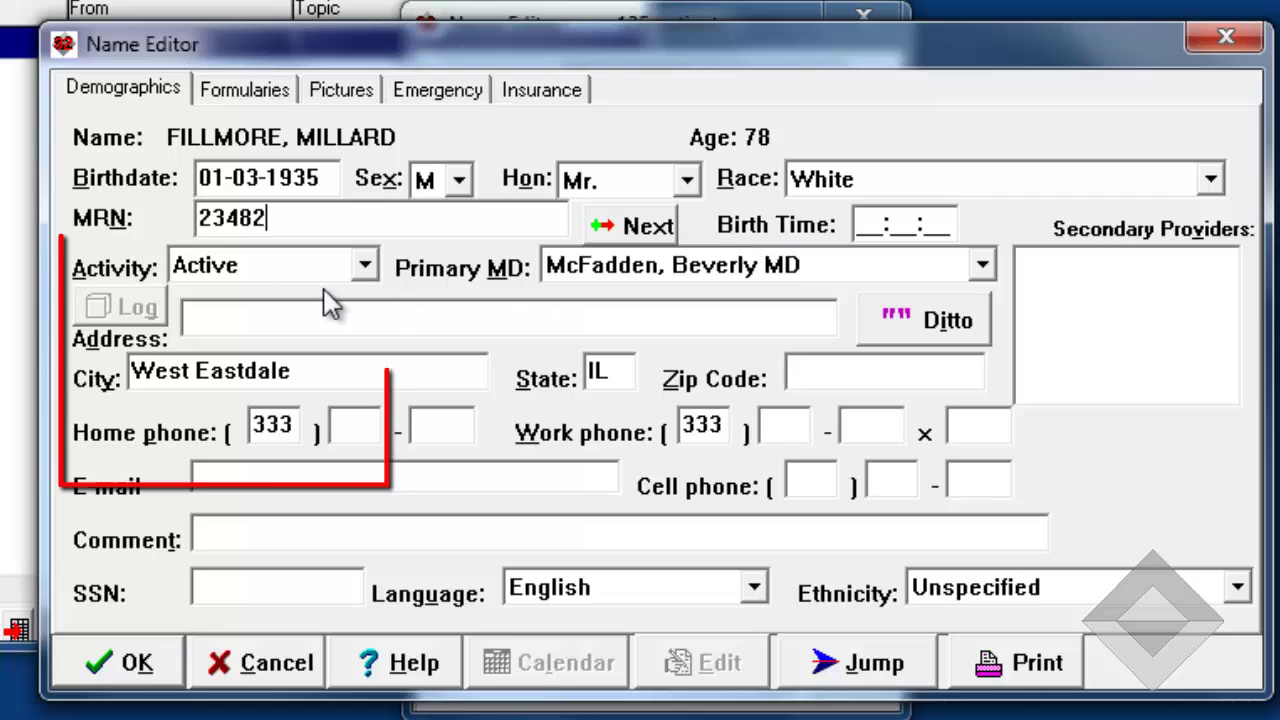
{"action": "left_click", "coordinate": [362, 266]}
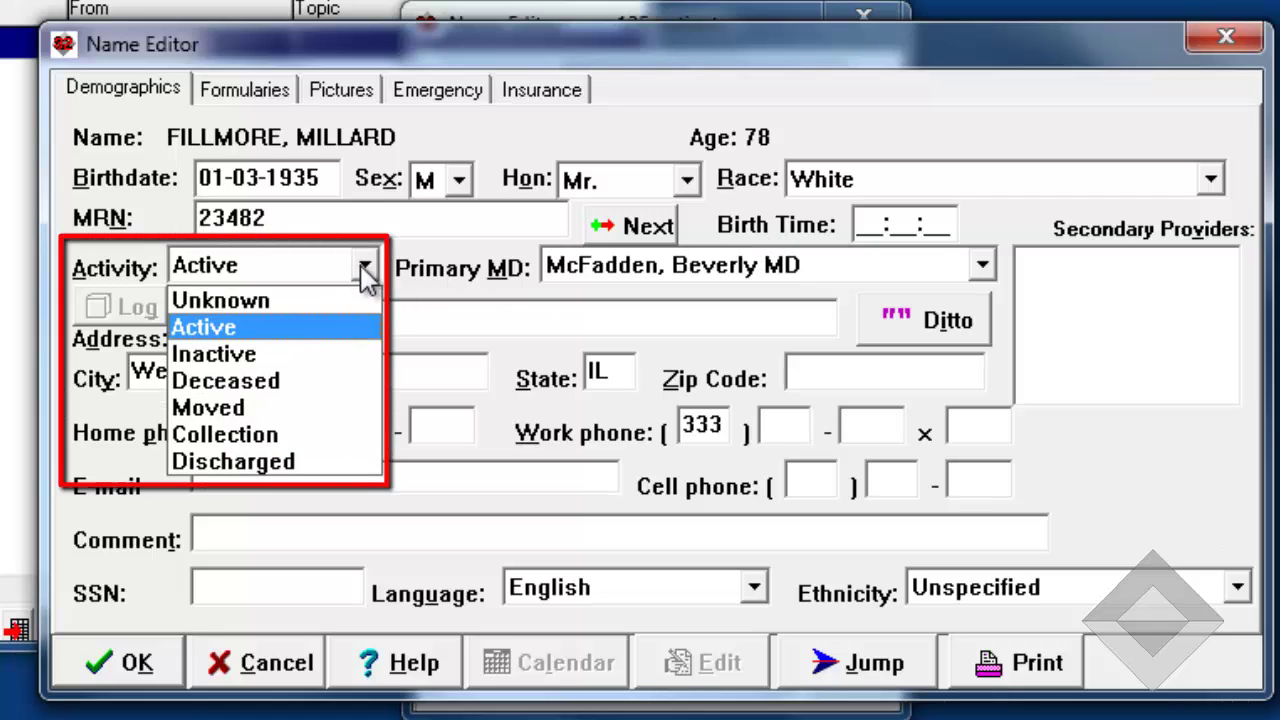
{"action": "left_click", "coordinate": [256, 322]}
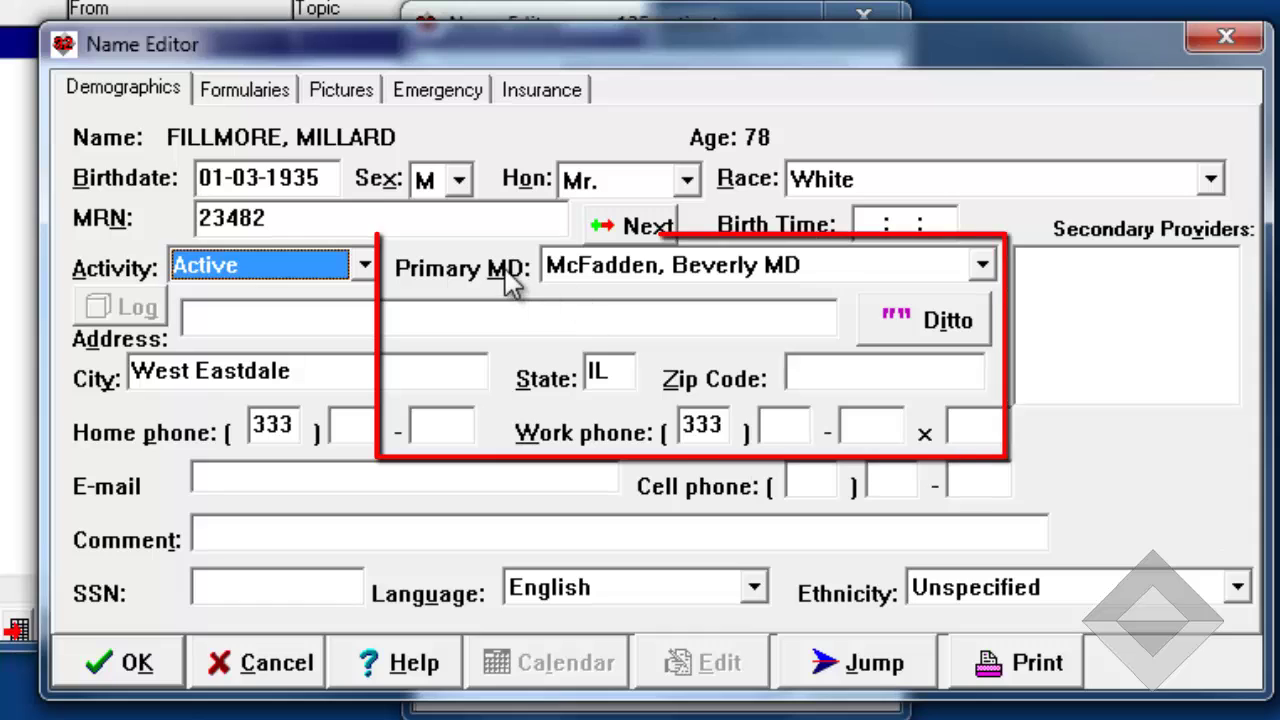
{"action": "left_click", "coordinate": [983, 266]}
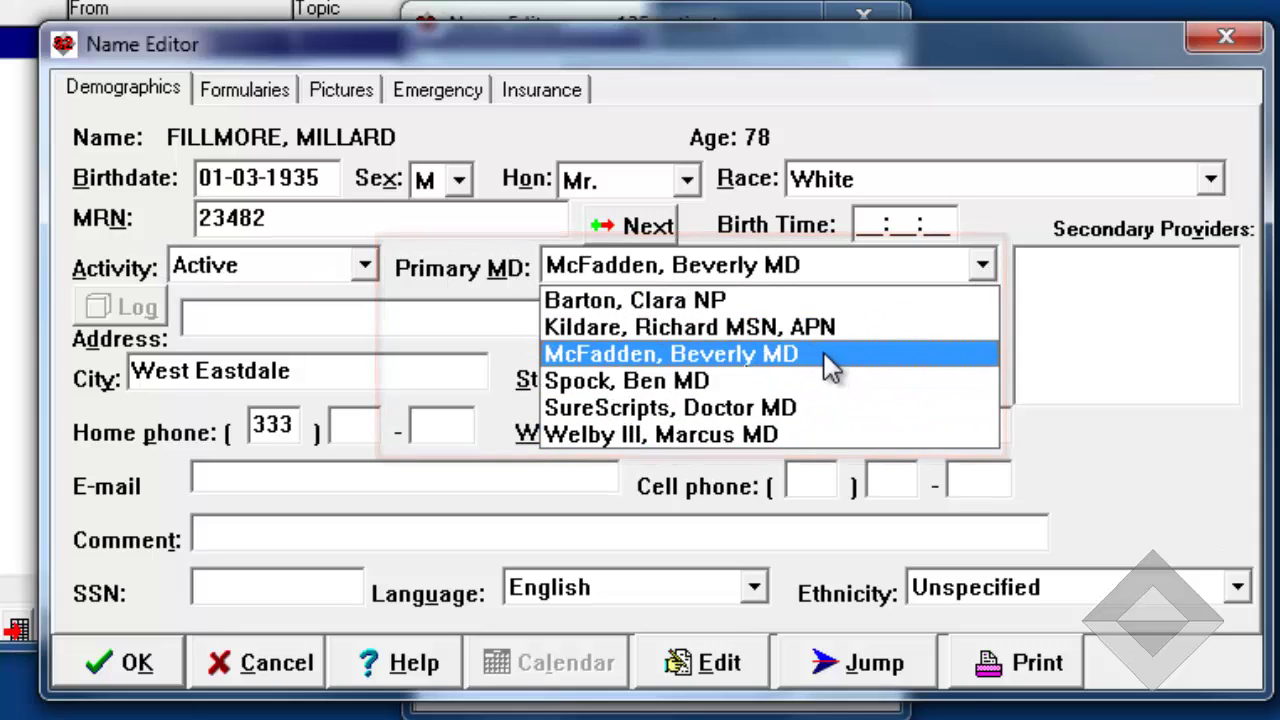
{"action": "left_click", "coordinate": [824, 356]}
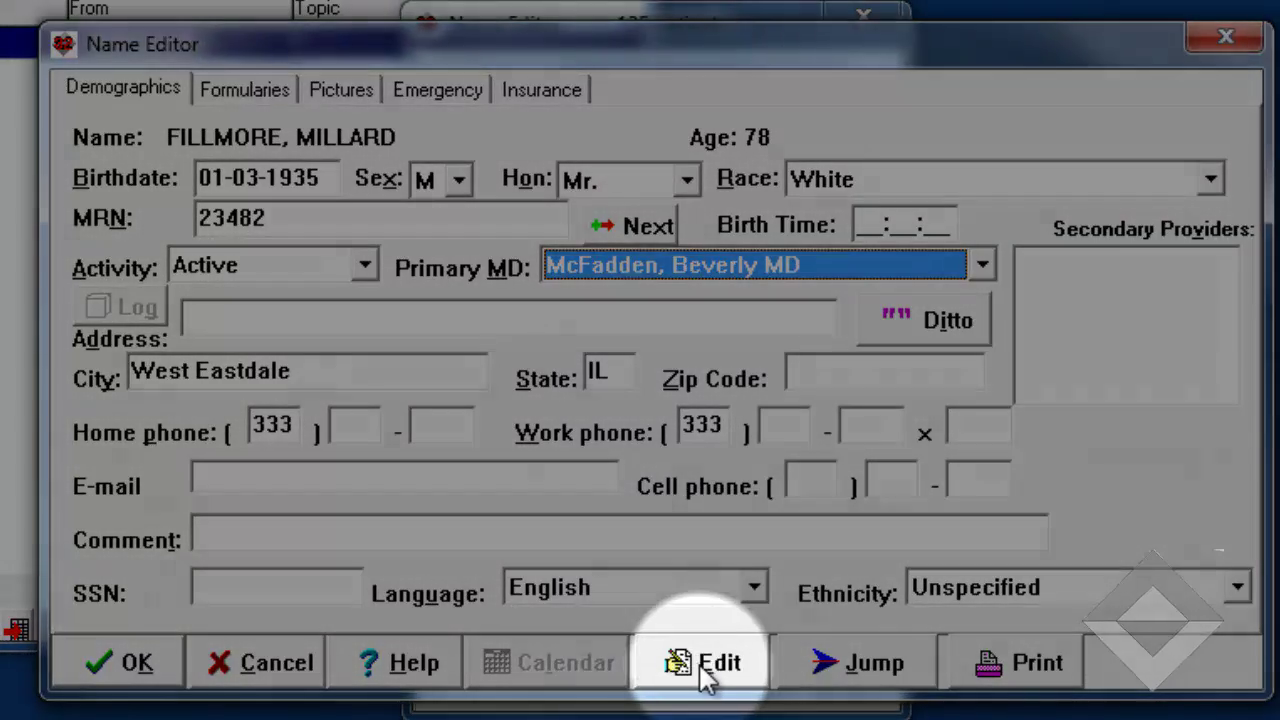
{"action": "left_click", "coordinate": [702, 668]}
{"action": "type", "text": "*****"}
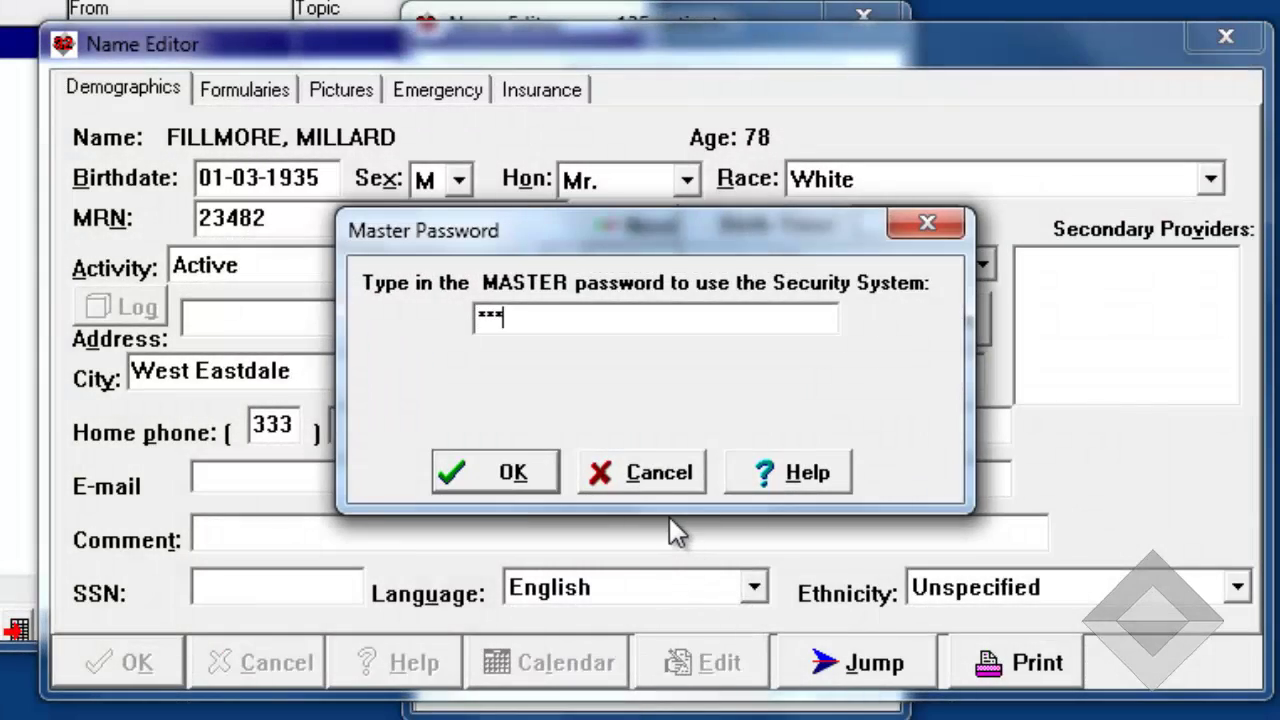
{"action": "left_click", "coordinate": [521, 468]}
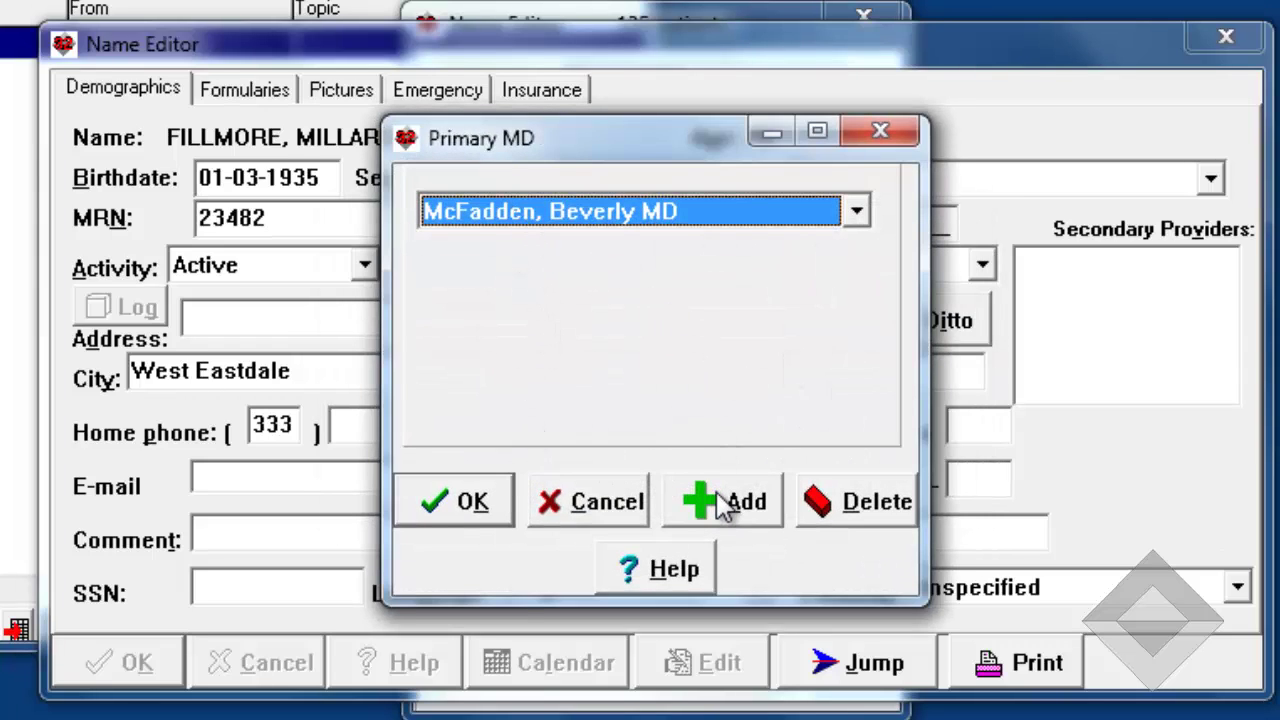
{"action": "left_click", "coordinate": [621, 505]}
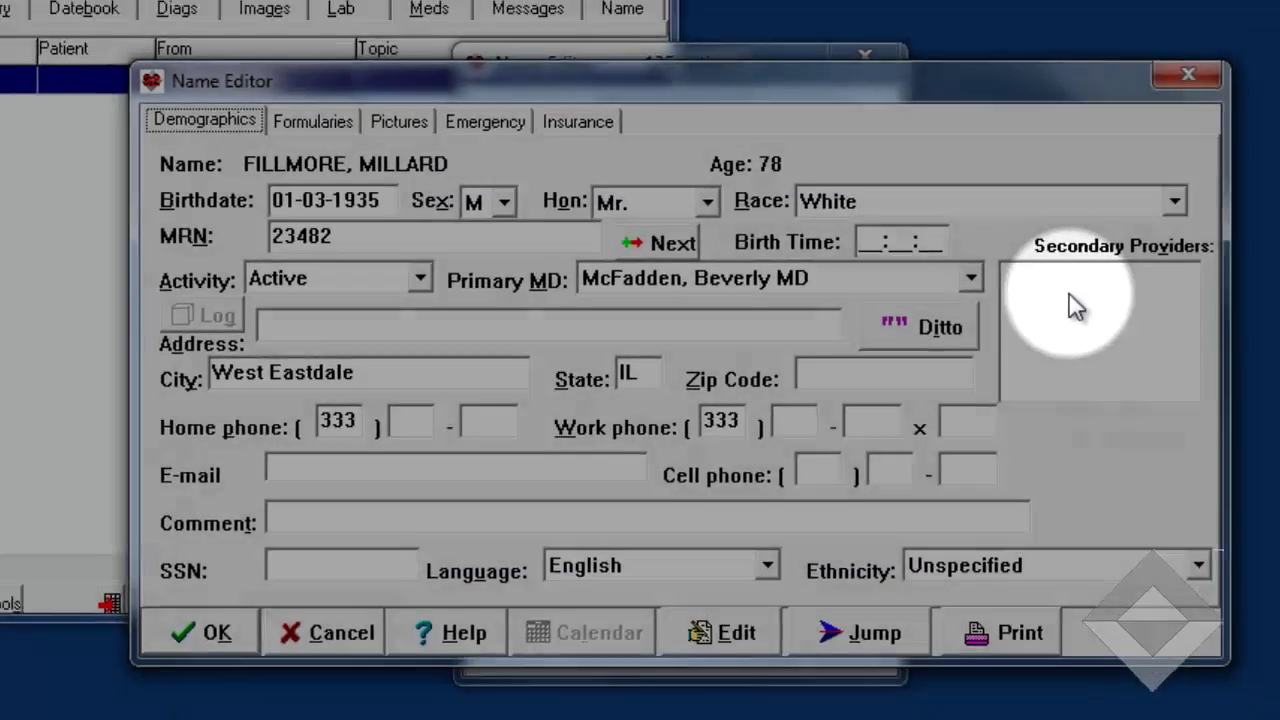
- Assign the first listed provider as the patient's secondary provider
{"action": "double_click", "coordinate": [1138, 308]}
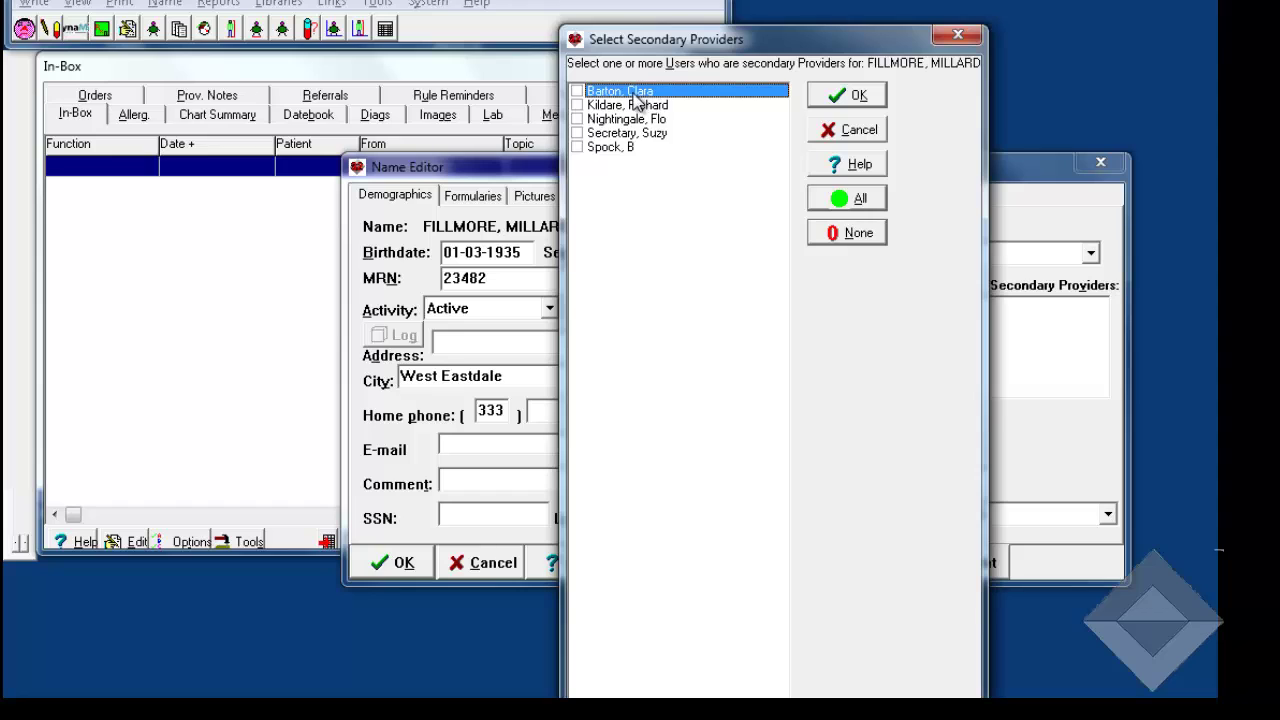
{"action": "left_click", "coordinate": [577, 92]}
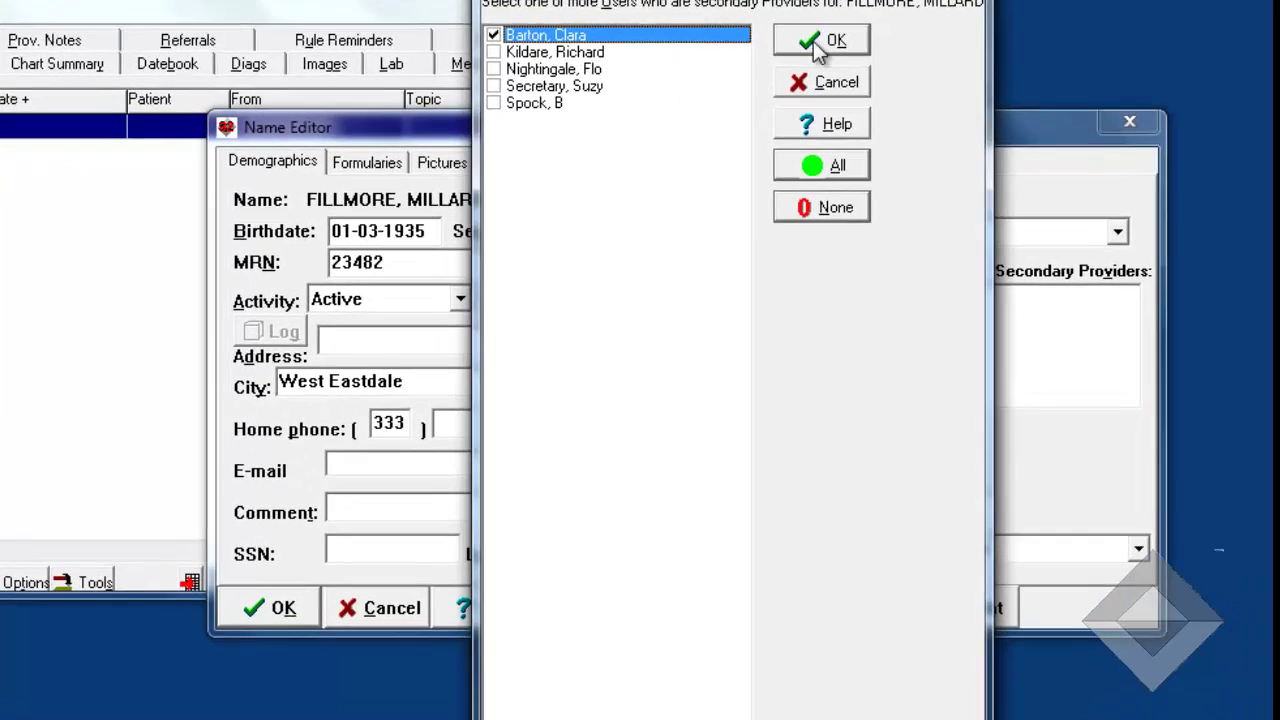
{"action": "left_click", "coordinate": [820, 42]}
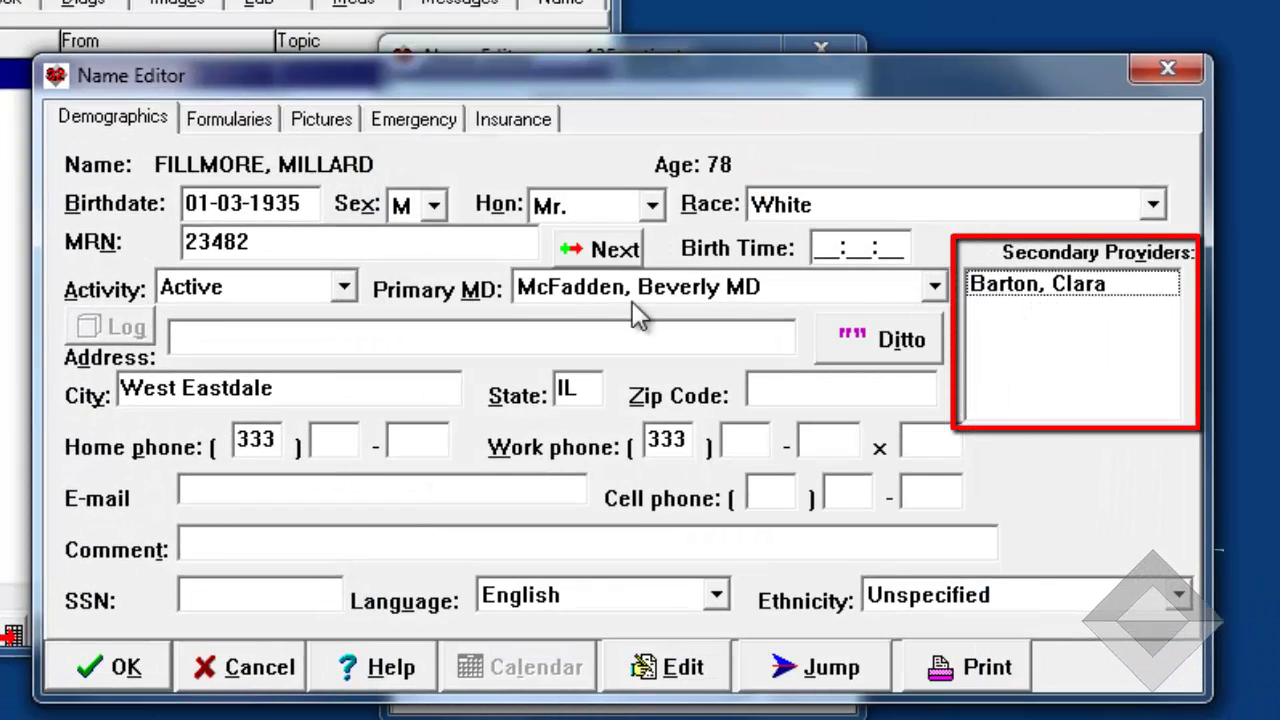
- Enter the patient's street address and replace the default city with the patient's city
{"action": "left_click", "coordinate": [197, 338]}
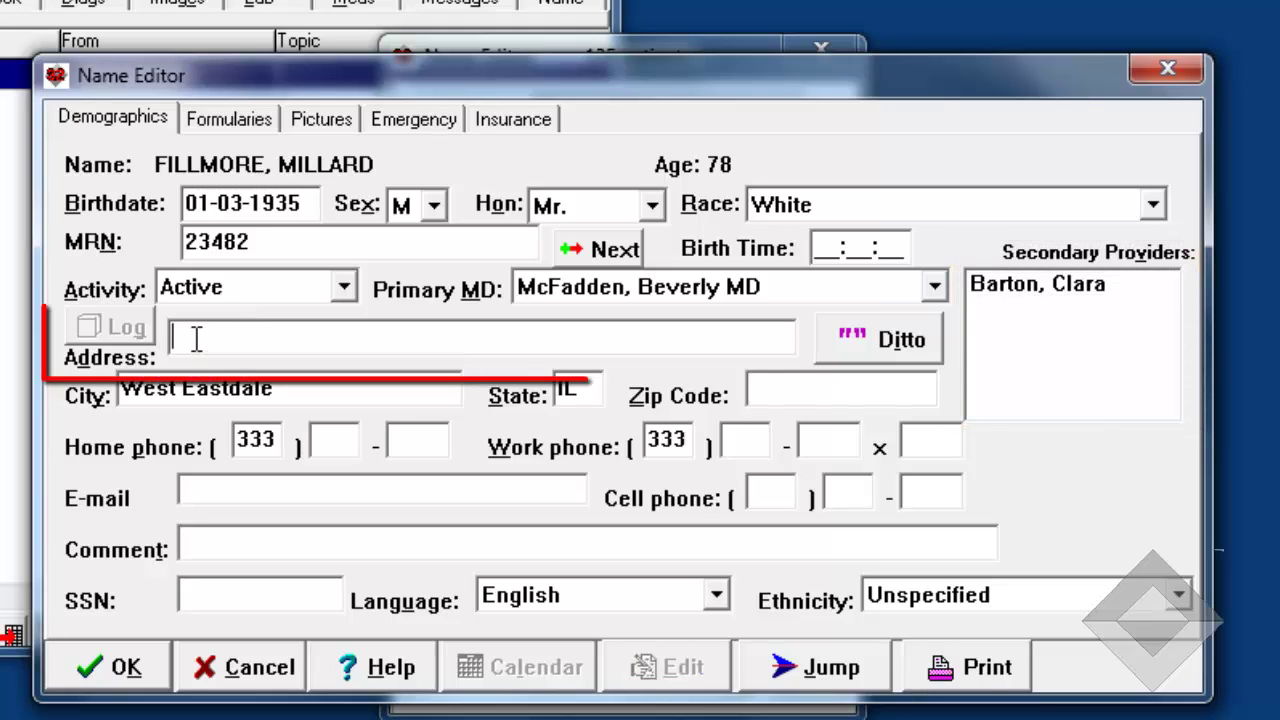
{"action": "type", "text": "1313 Moc"}
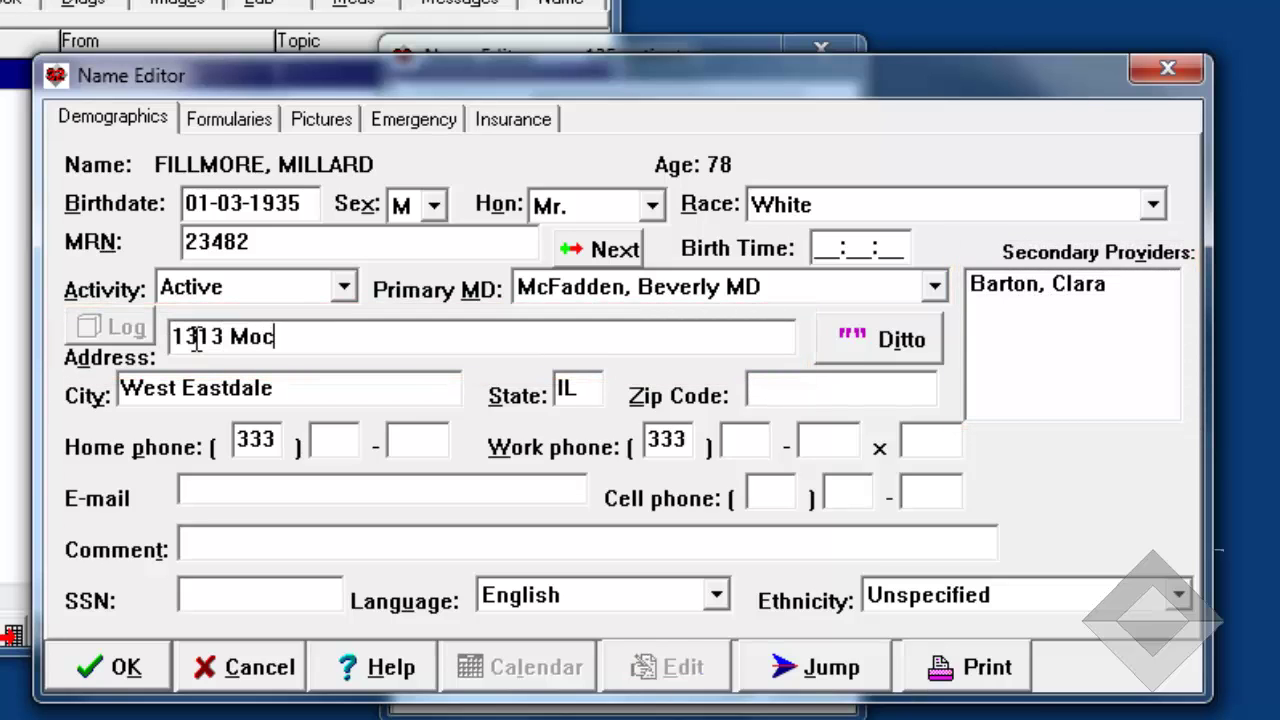
{"action": "type", "text": "kingbird Lane"}
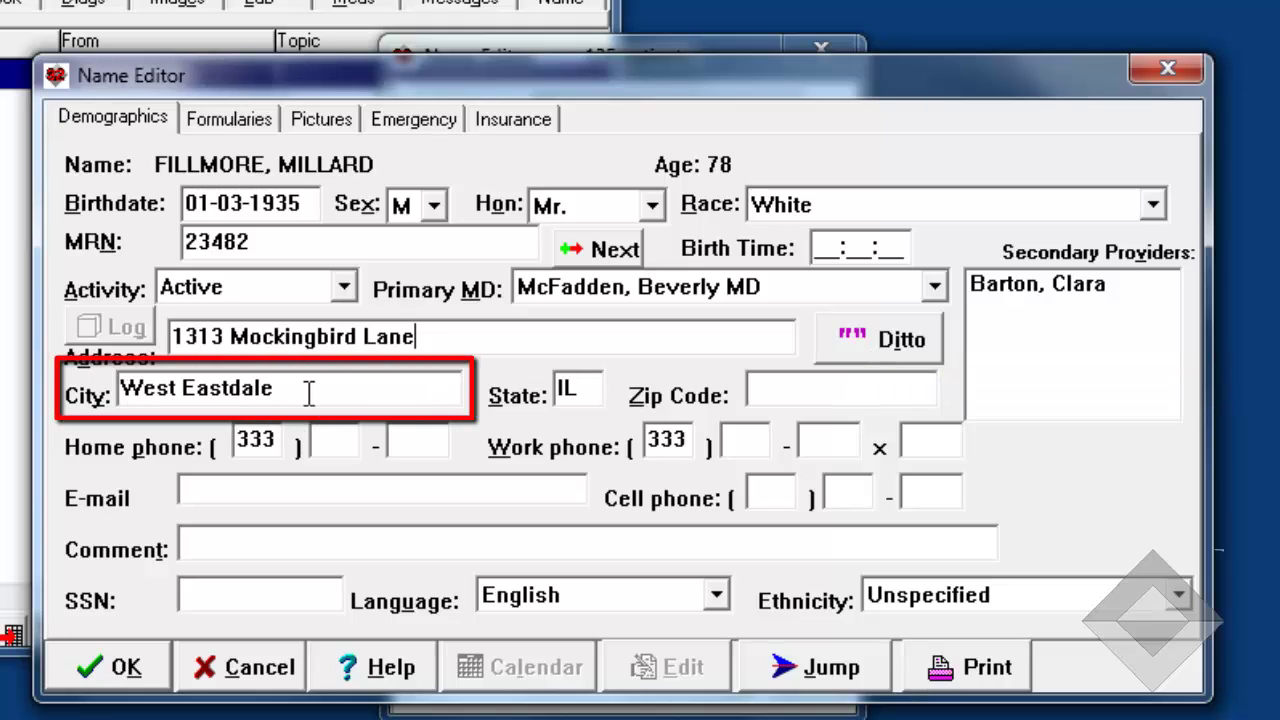
{"action": "left_click", "coordinate": [274, 388]}
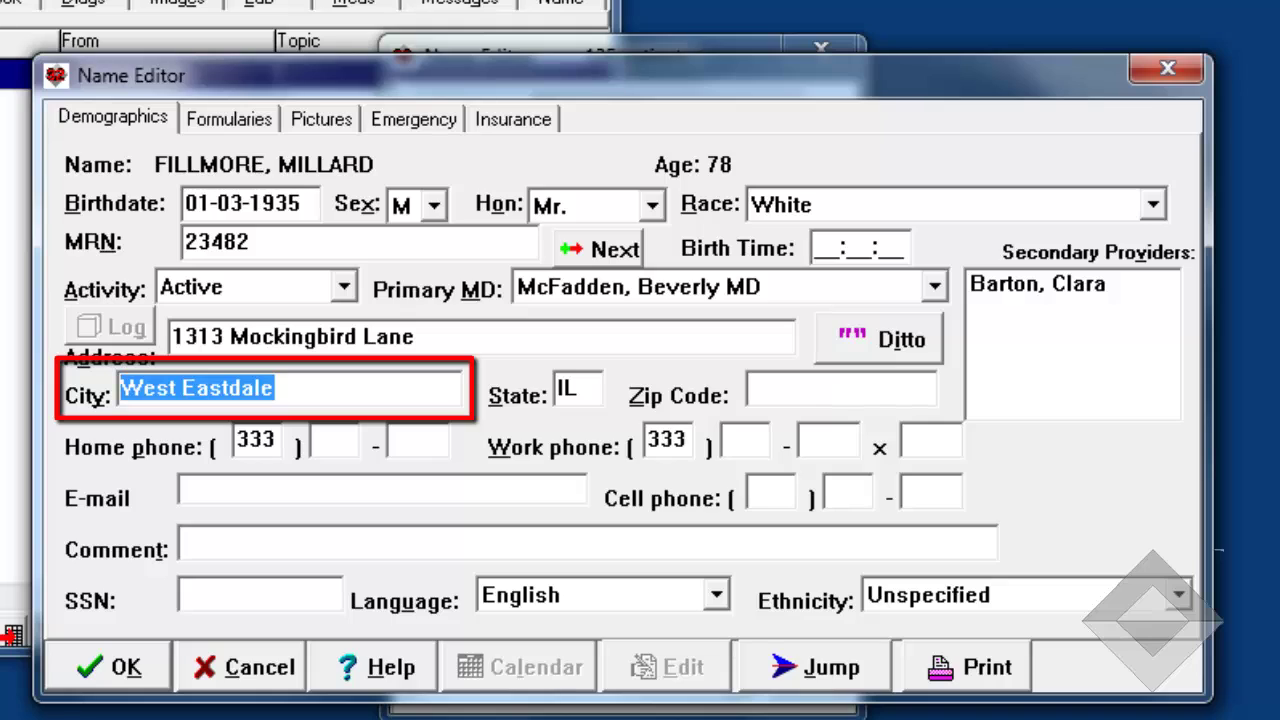
{"action": "type", "text": "Belvidere"}
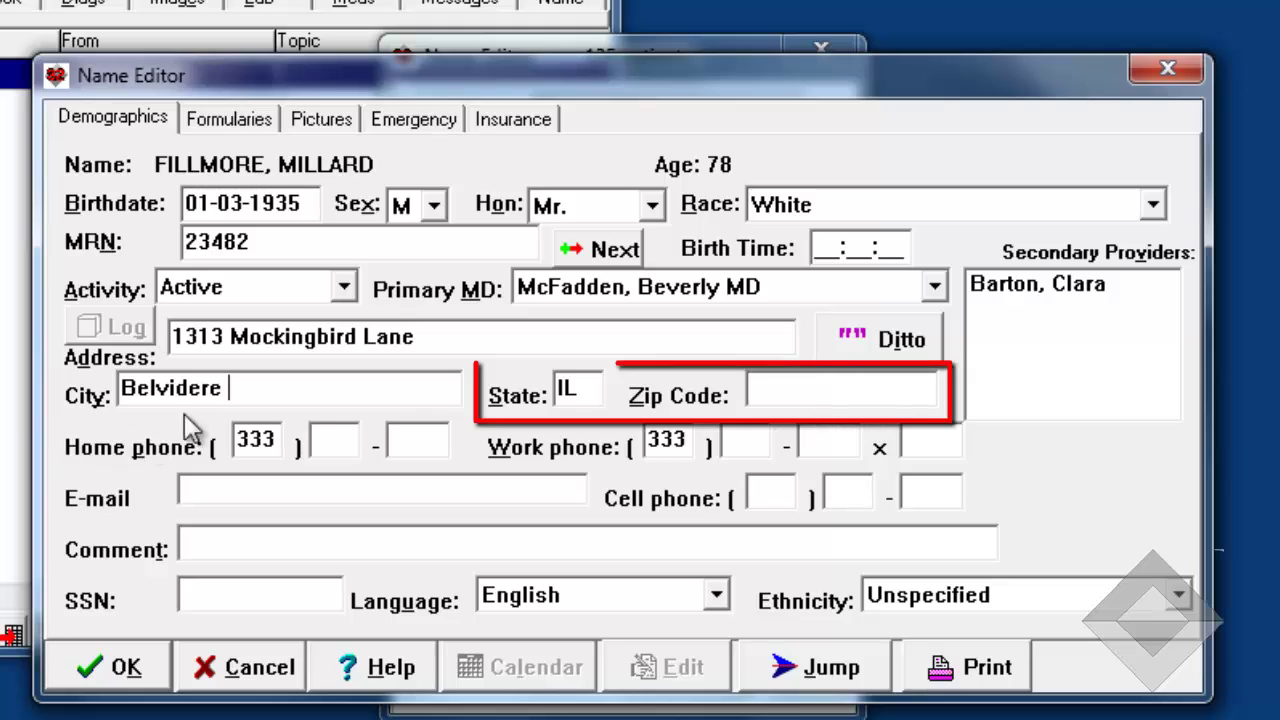
- Fill in the patient's zip code and home phone number
{"action": "left_click", "coordinate": [782, 397]}
{"action": "type", "text": "12345"}
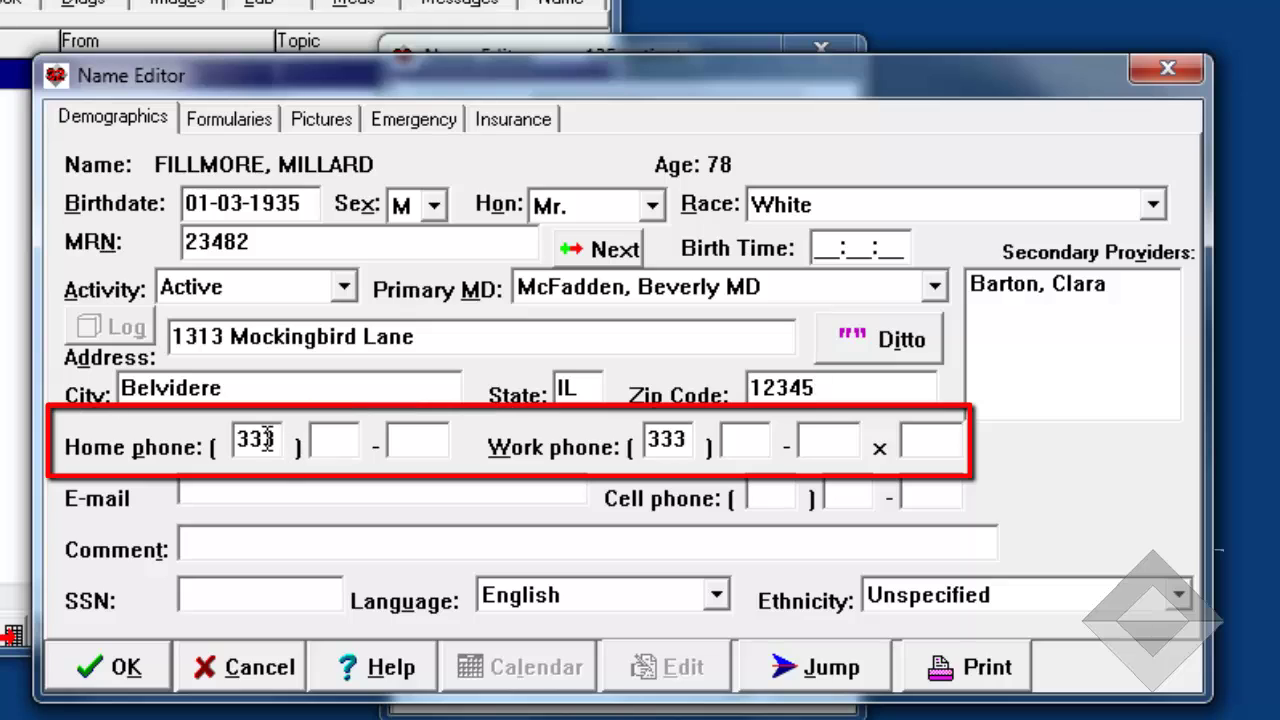
{"action": "left_click", "coordinate": [318, 440]}
{"action": "type", "text": "123 - "}
{"action": "type", "text": "4567"}
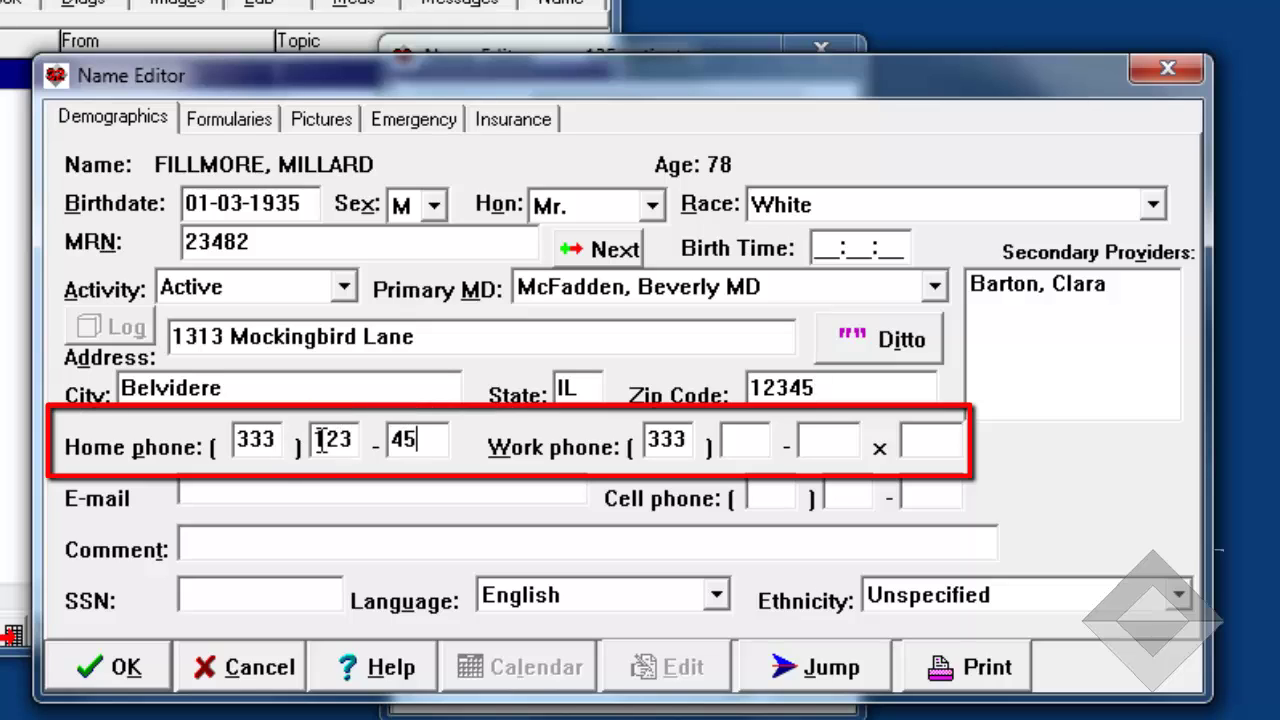
- Enter the patient's work phone with extension and the cell phone number
{"action": "left_click", "coordinate": [731, 441]}
{"action": "type", "text": "789"}
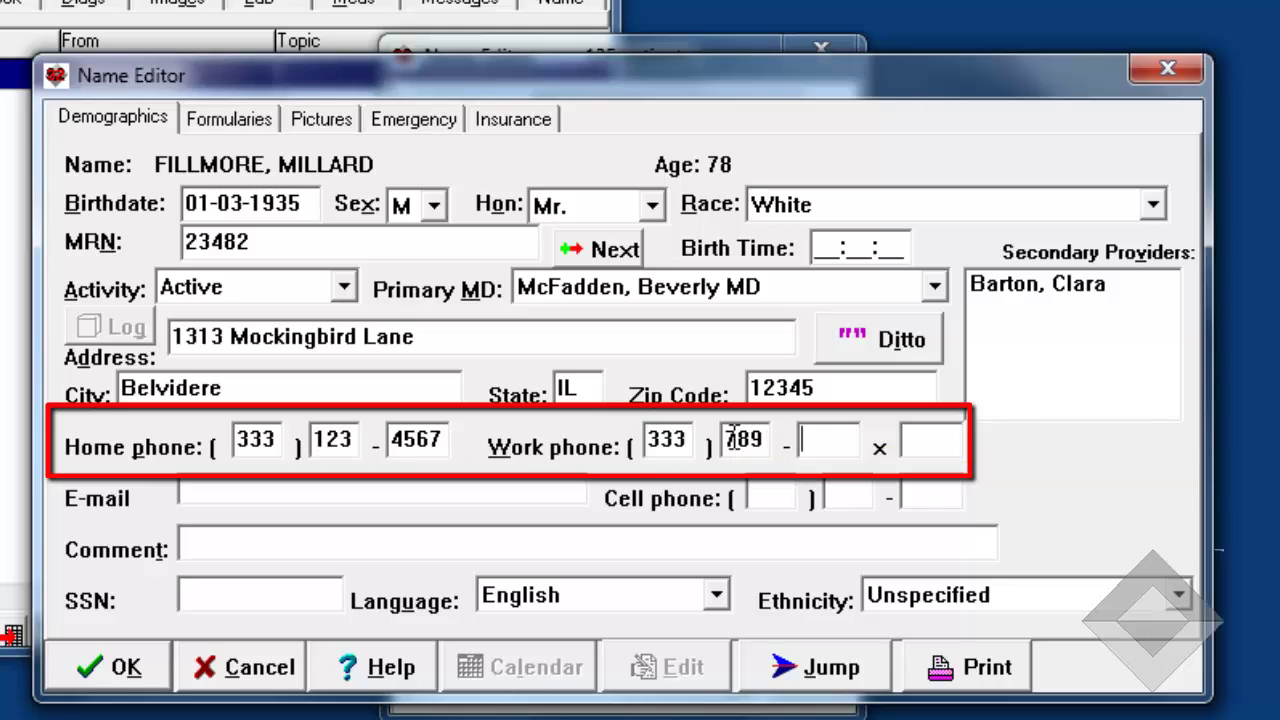
{"action": "type", "text": "1234"}
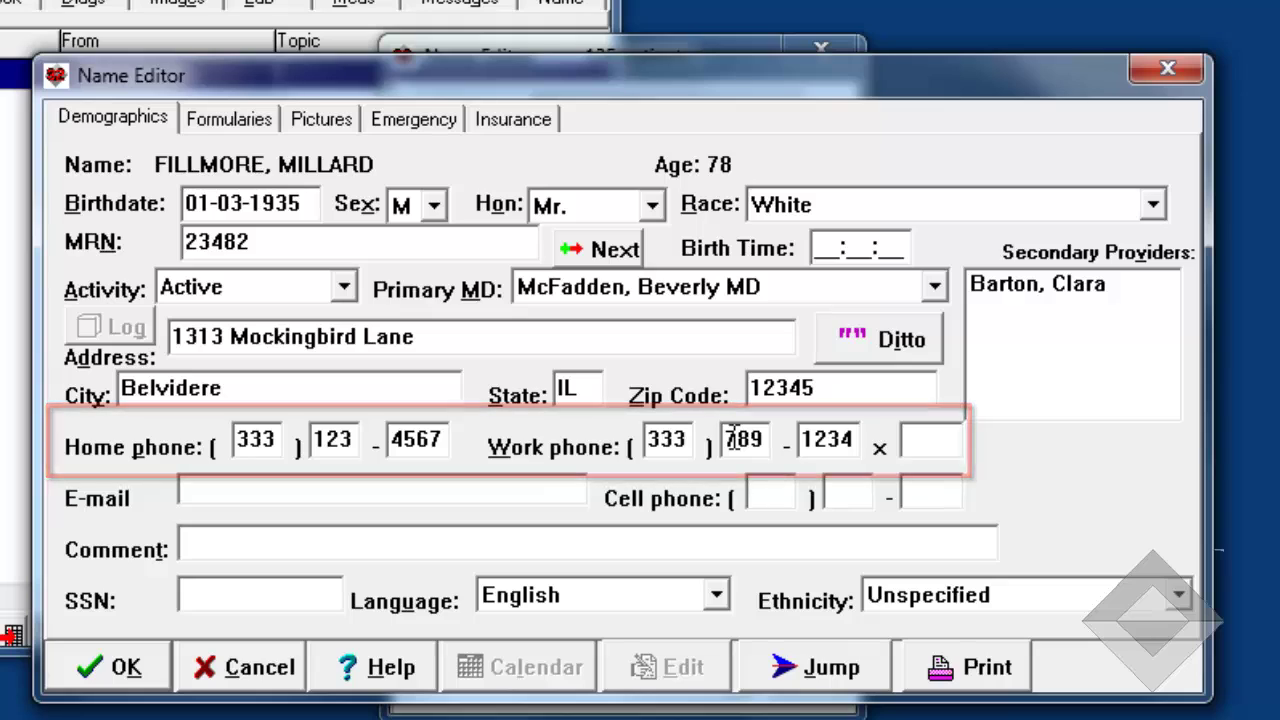
{"action": "type", "text": "133"}
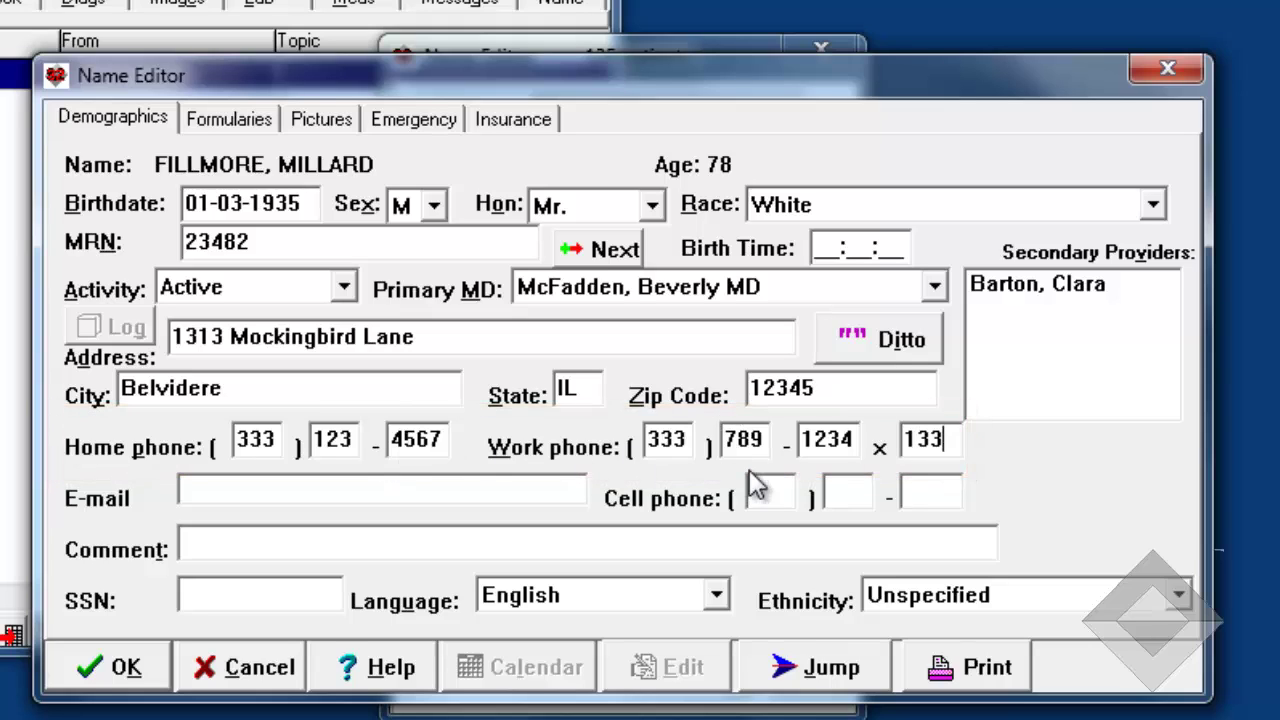
{"action": "left_click", "coordinate": [764, 490]}
{"action": "type", "text": "333"}
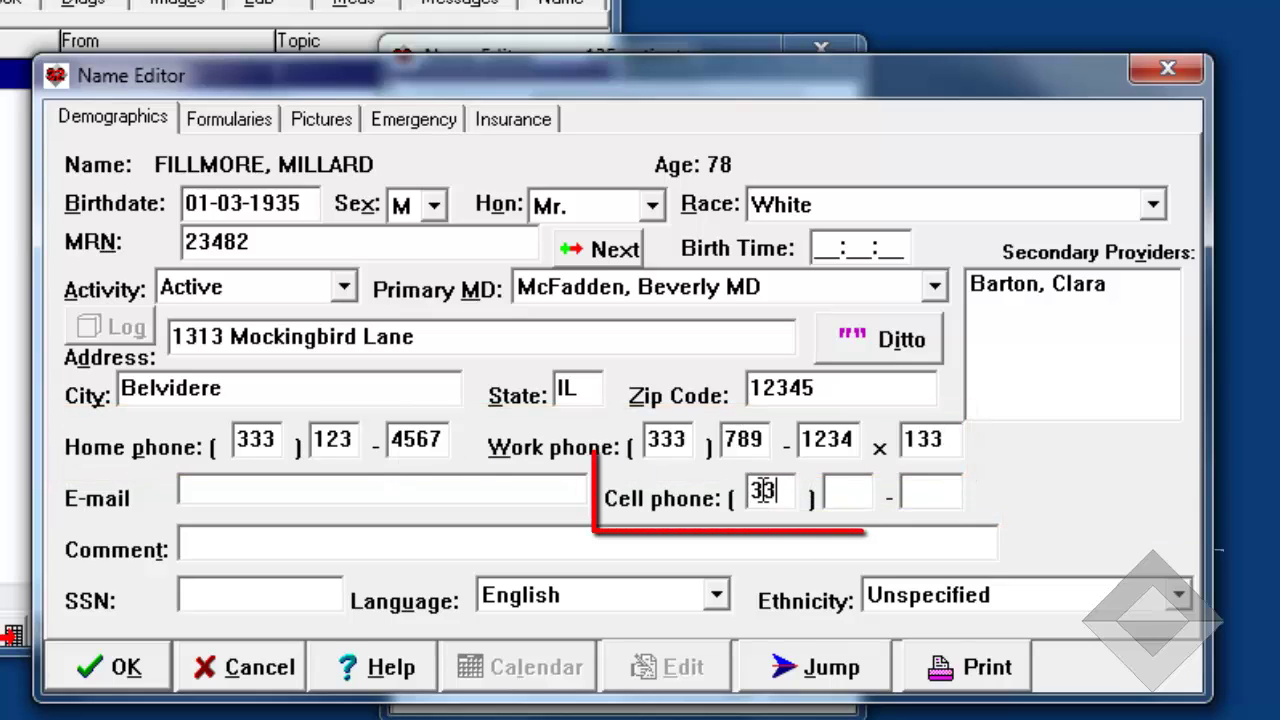
{"action": "left_click", "coordinate": [837, 490]}
{"action": "type", "text": "777"}
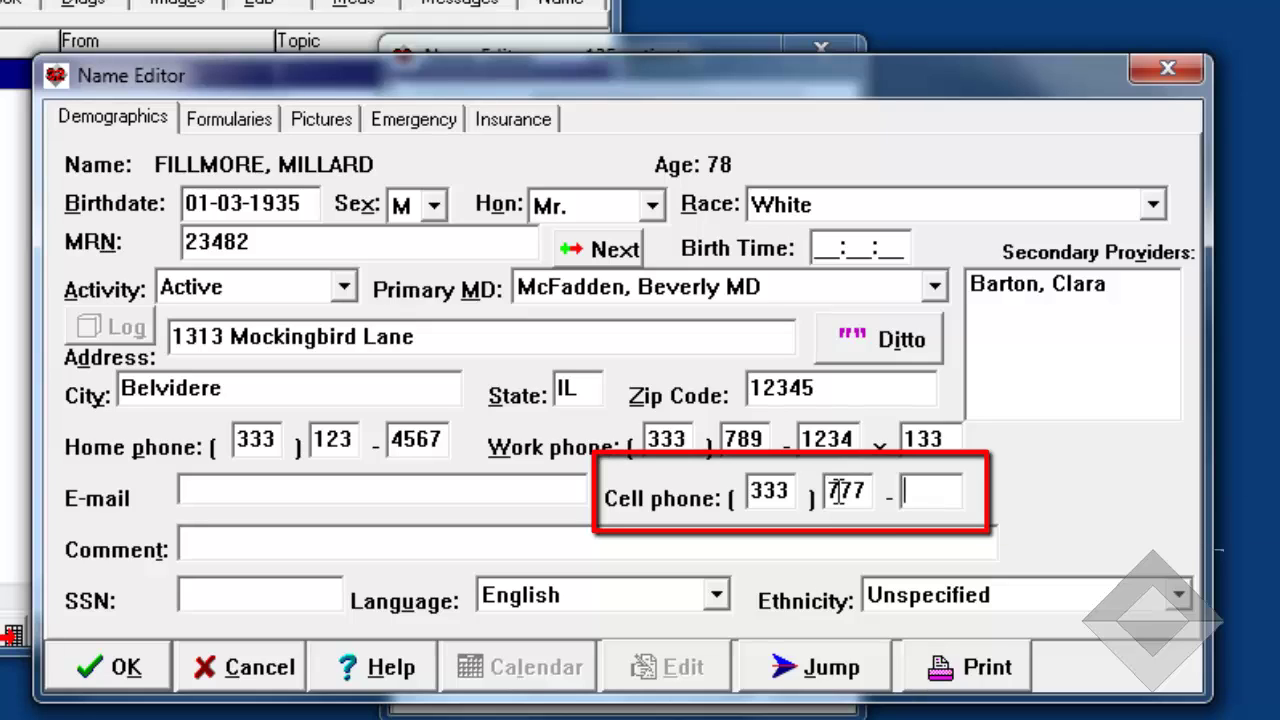
{"action": "type", "text": "1849"}
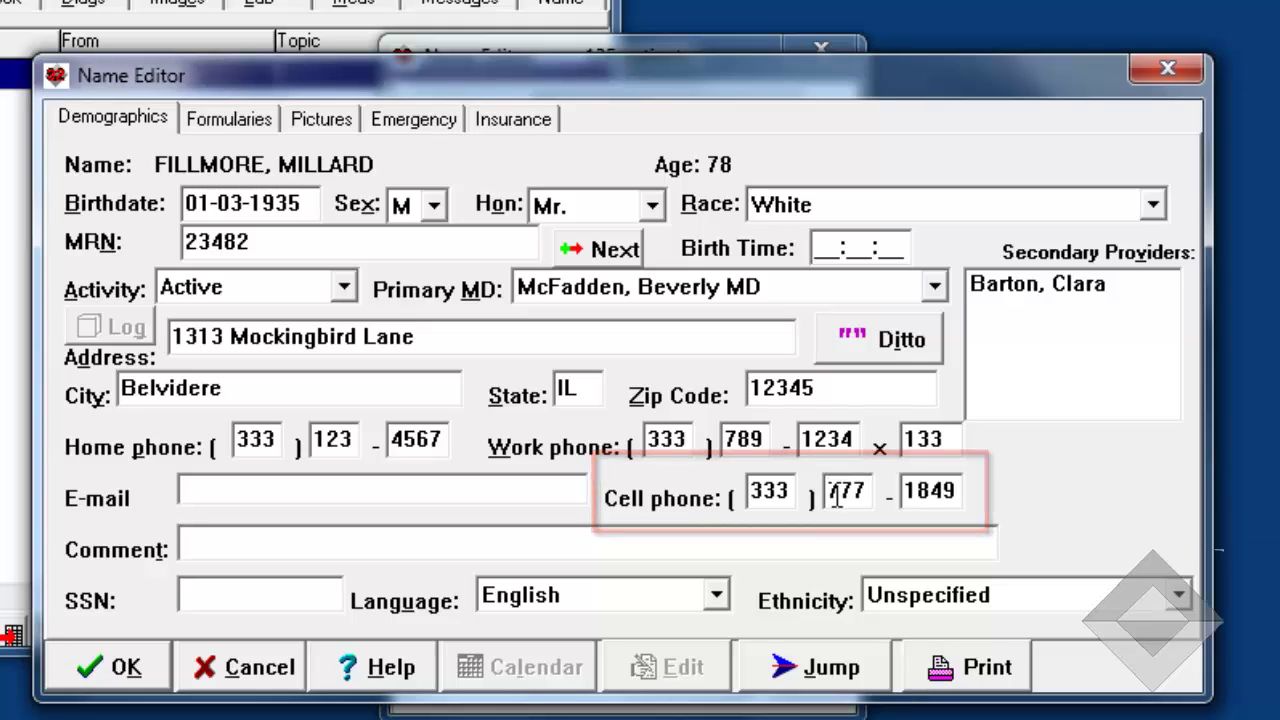
- Enter the patient's e-mail, the comment 'He likes to be called after 5 pm', and the SSN
{"action": "left_click", "coordinate": [238, 490]}
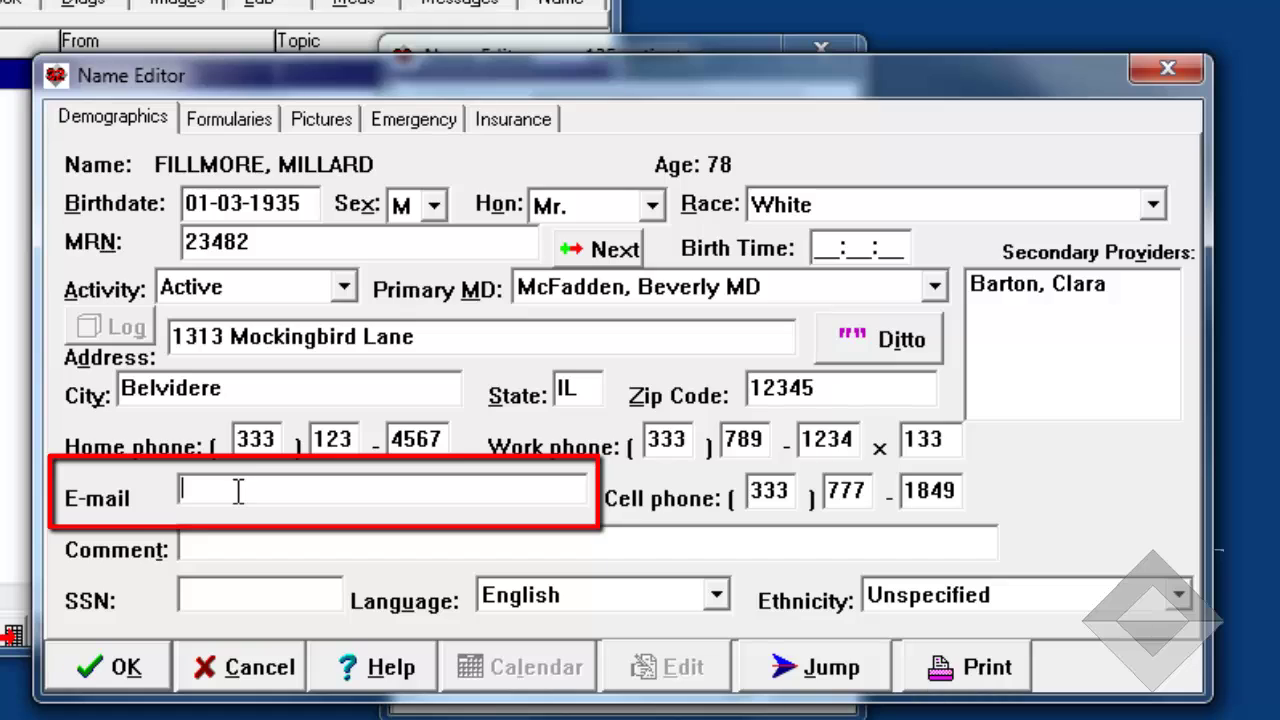
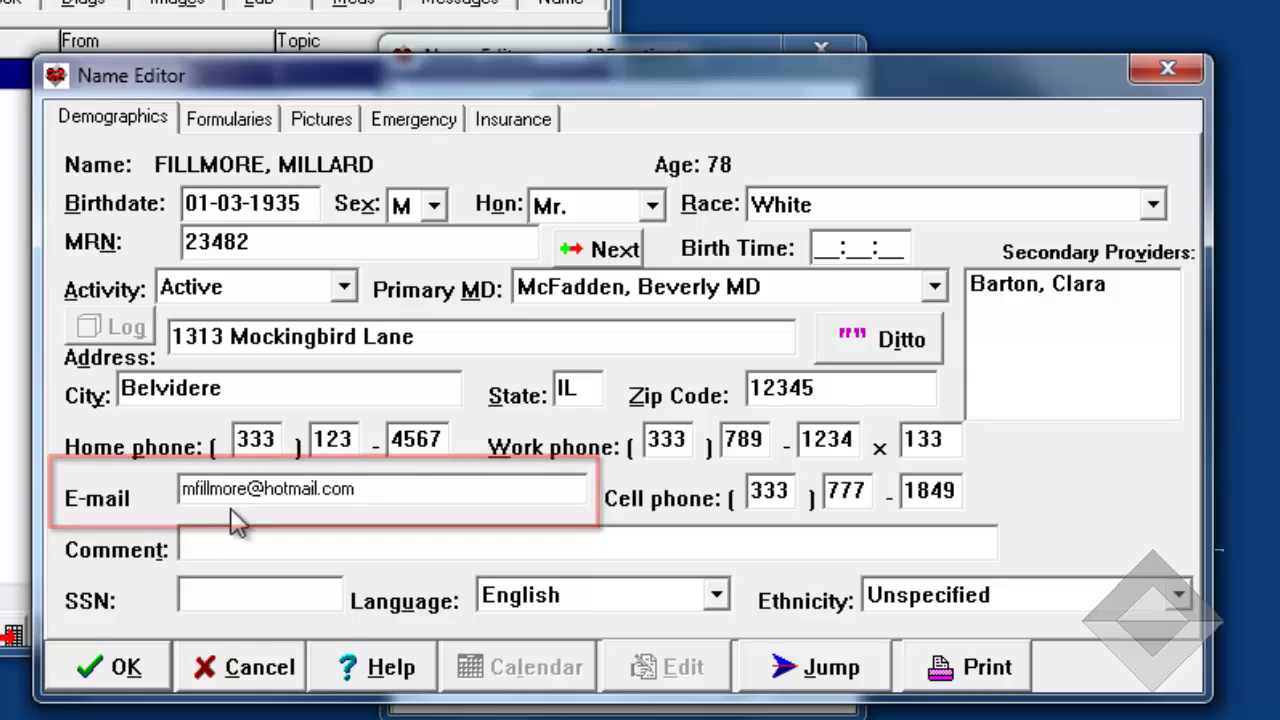
{"action": "left_click", "coordinate": [203, 549]}
{"action": "type", "text": "He li"}
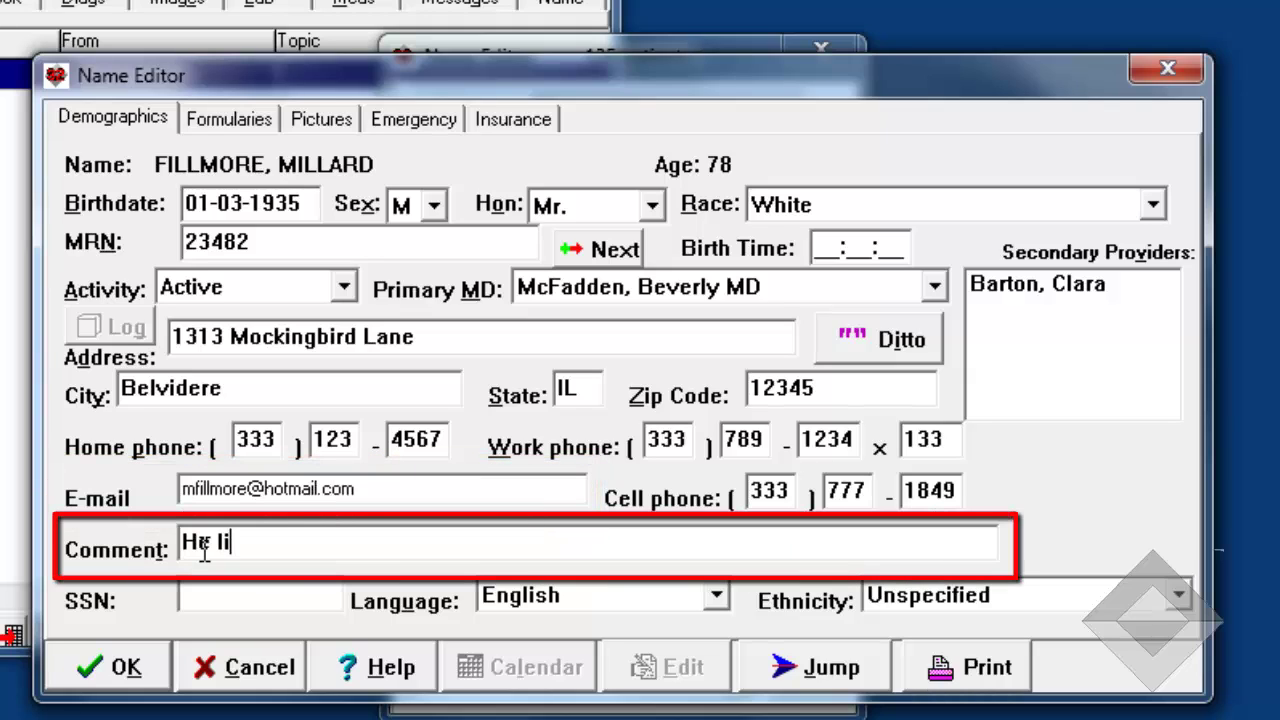
{"action": "type", "text": "kes to be called a"}
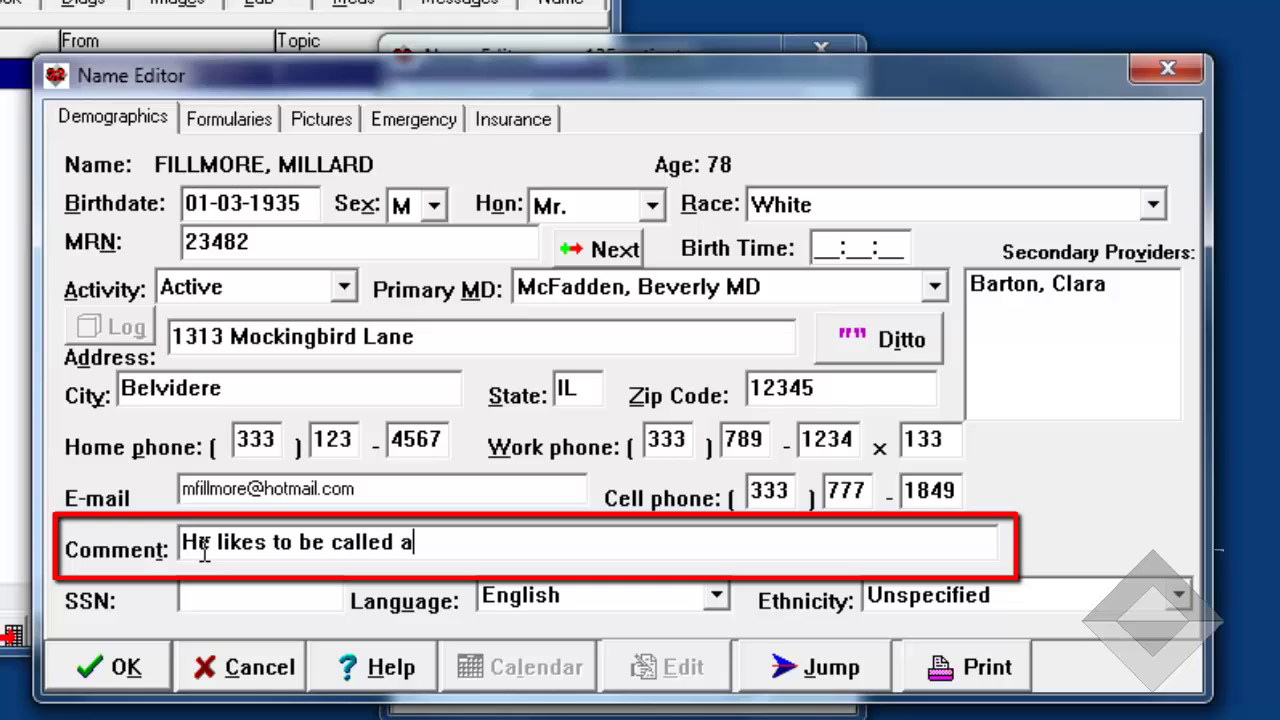
{"action": "type", "text": "fter 5 pm"}
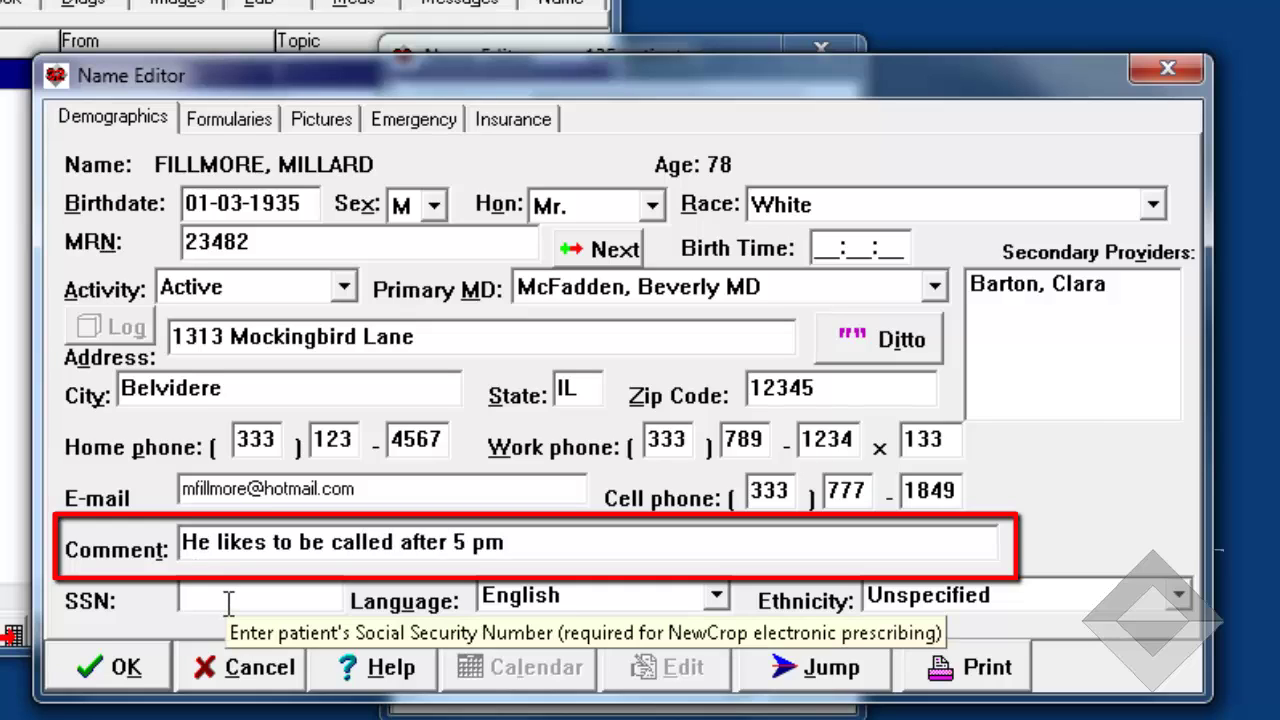
{"action": "type", "text": "111223333"}
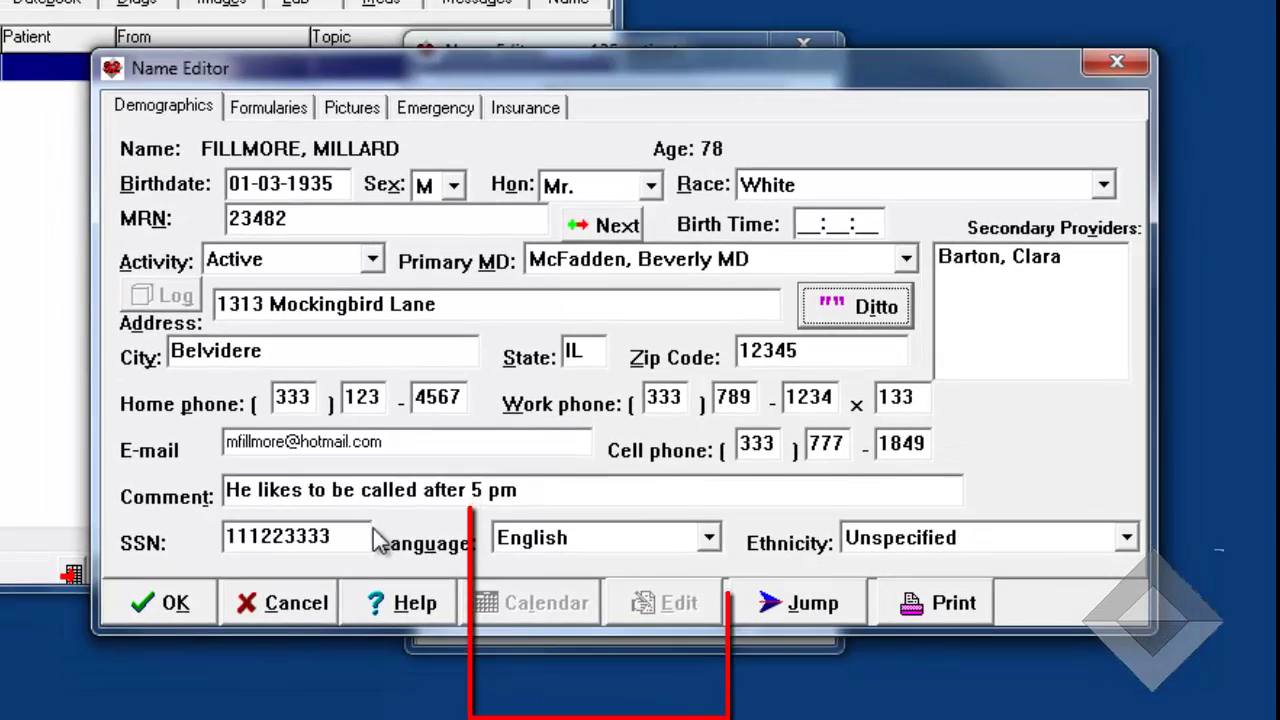
{"action": "left_click", "coordinate": [712, 564]}
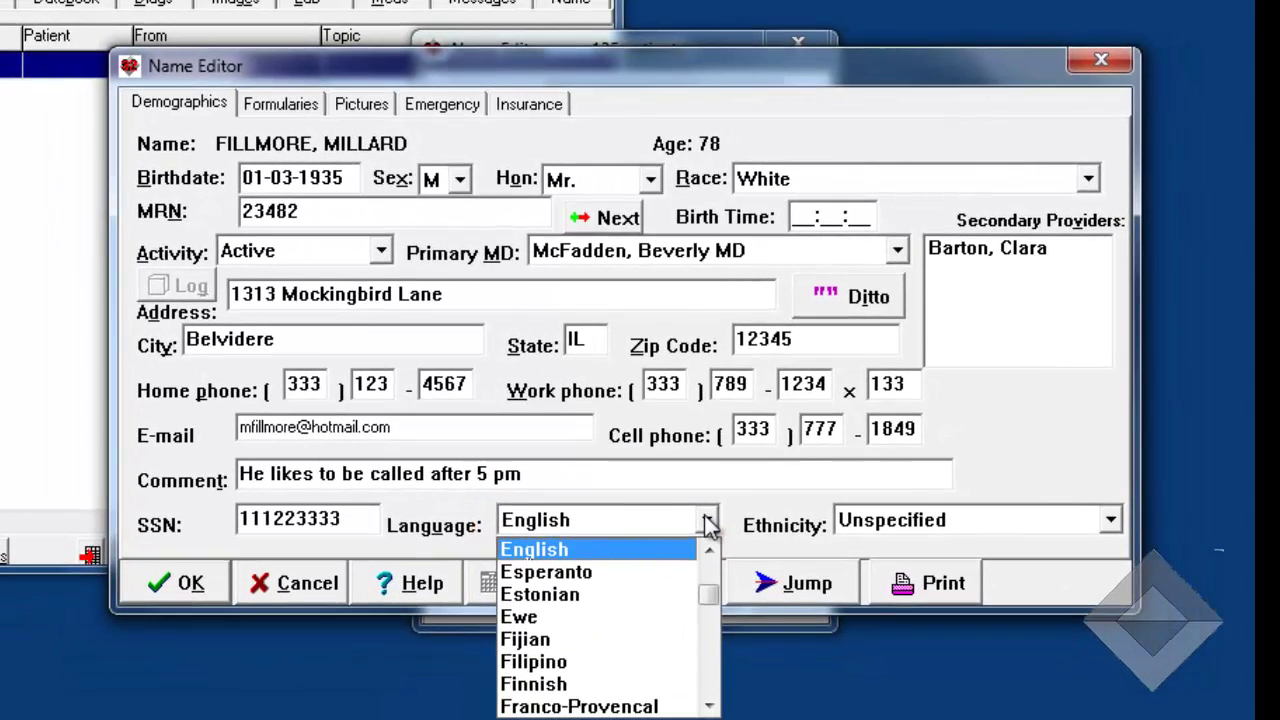
{"action": "mouse_move", "coordinate": [711, 594]}
{"action": "left_mouse_down"}
{"action": "mouse_move", "coordinate": [709, 557]}
{"action": "mouse_move", "coordinate": [709, 680]}
{"action": "mouse_move", "coordinate": [707, 560]}
{"action": "left_mouse_up"}
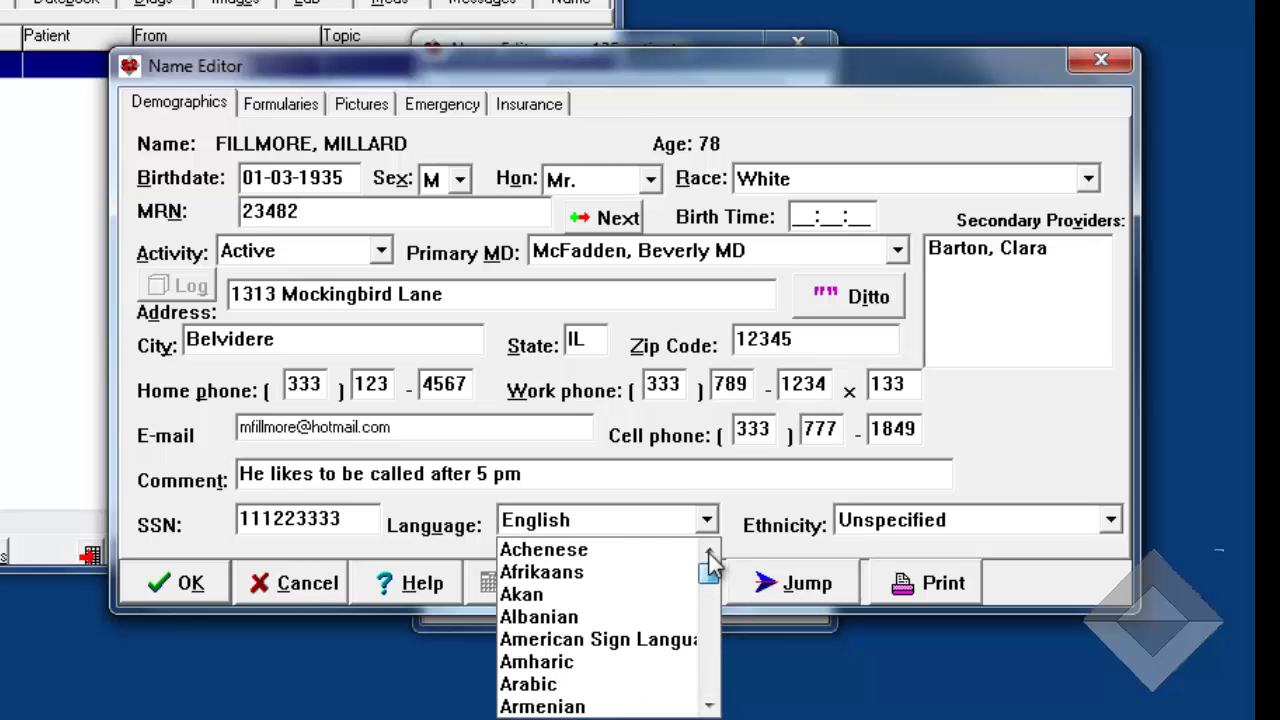
{"action": "left_click", "coordinate": [742, 517]}
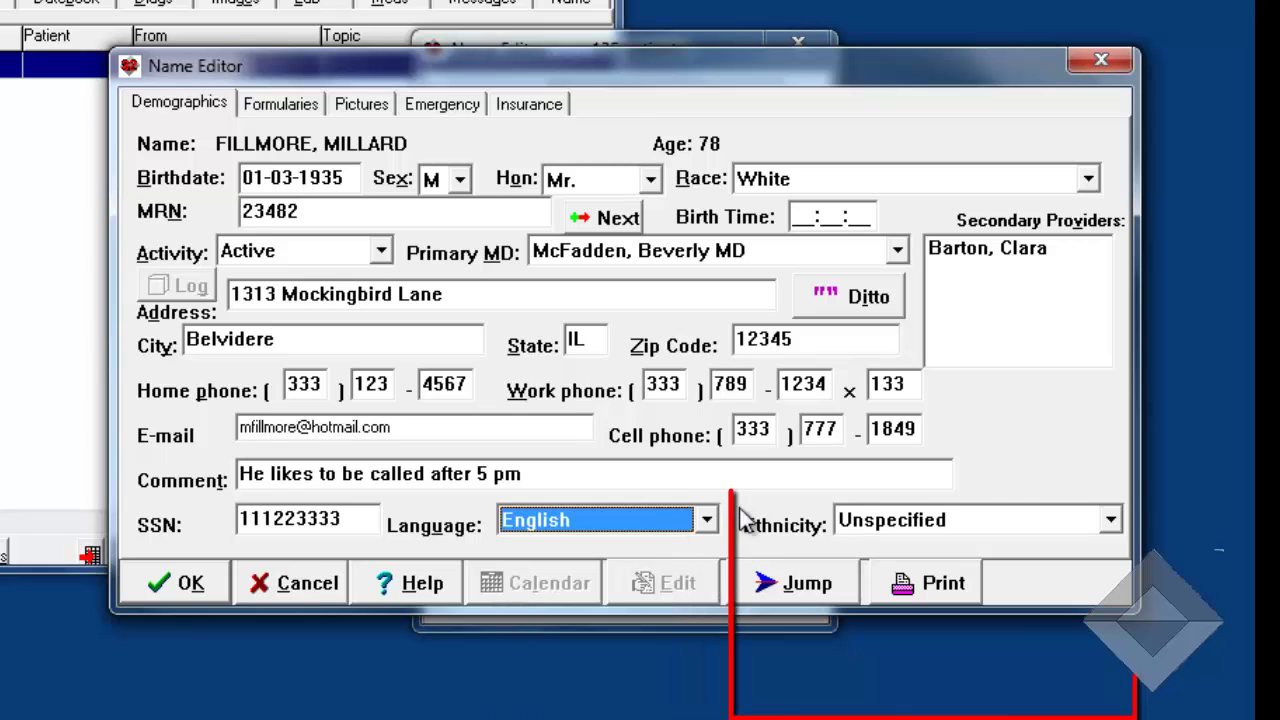
{"action": "left_click", "coordinate": [1111, 519]}
{"action": "left_click", "coordinate": [1055, 551]}
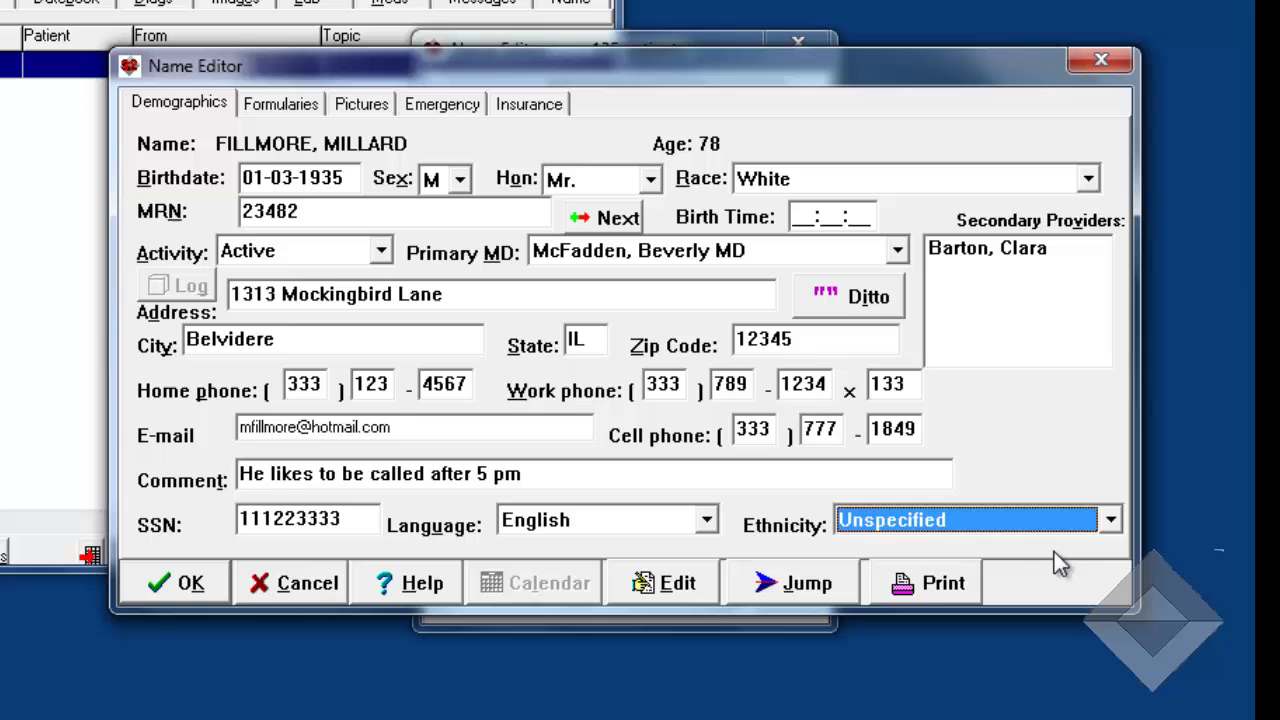
{"action": "left_click", "coordinate": [1110, 519]}
{"action": "scroll", "coordinate": [1108, 575], "scroll_direction": "up", "scroll_amount": 20}
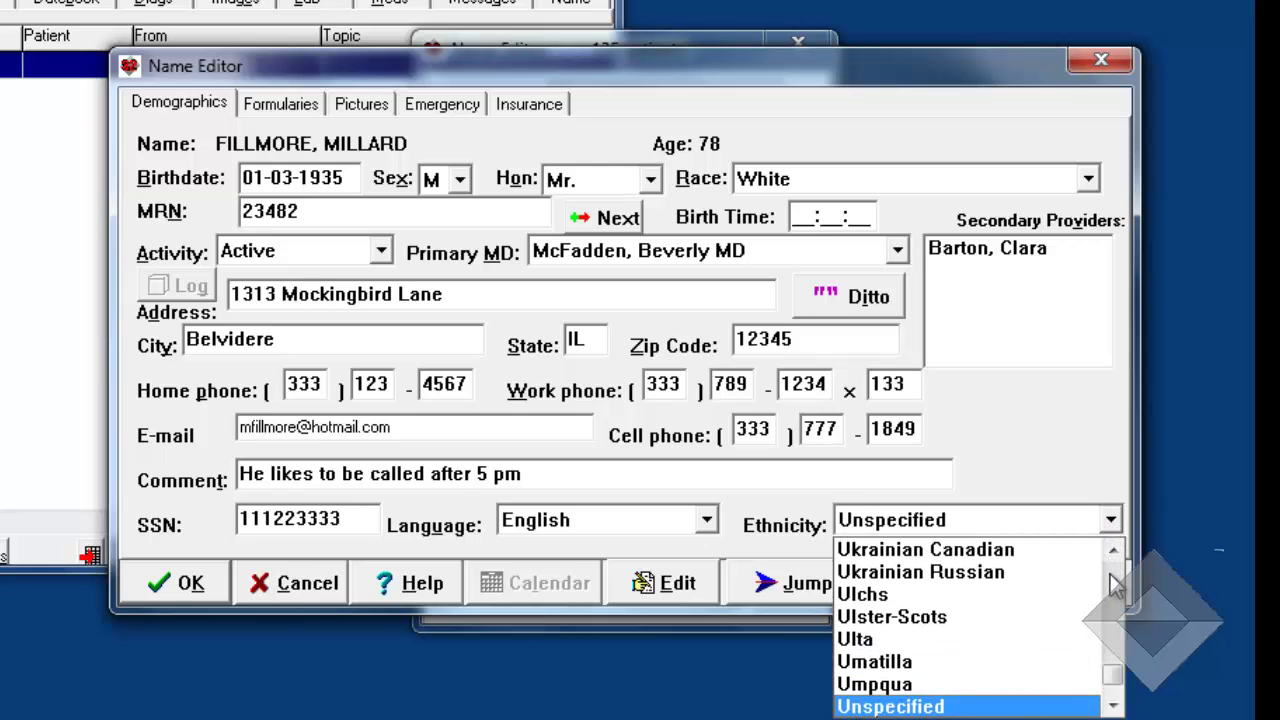
{"action": "scroll", "coordinate": [1110, 577], "scroll_direction": "up", "scroll_amount": 8}
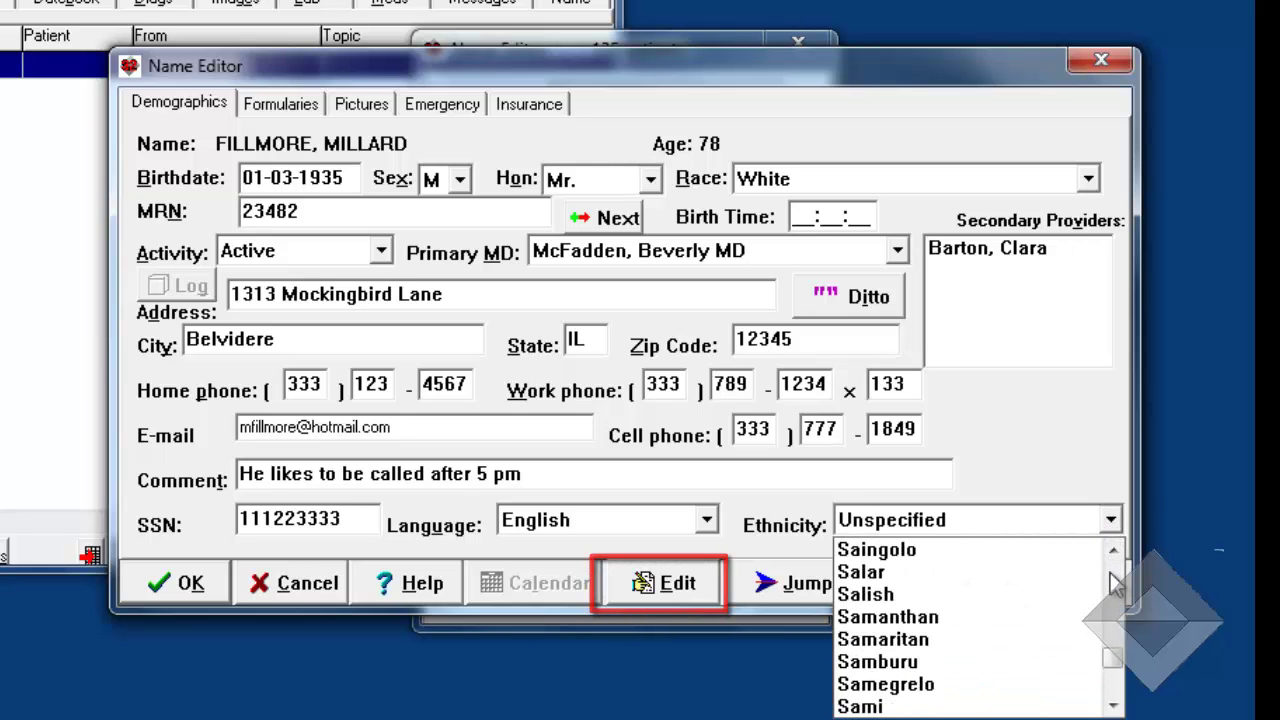
{"action": "left_click", "coordinate": [1012, 521]}
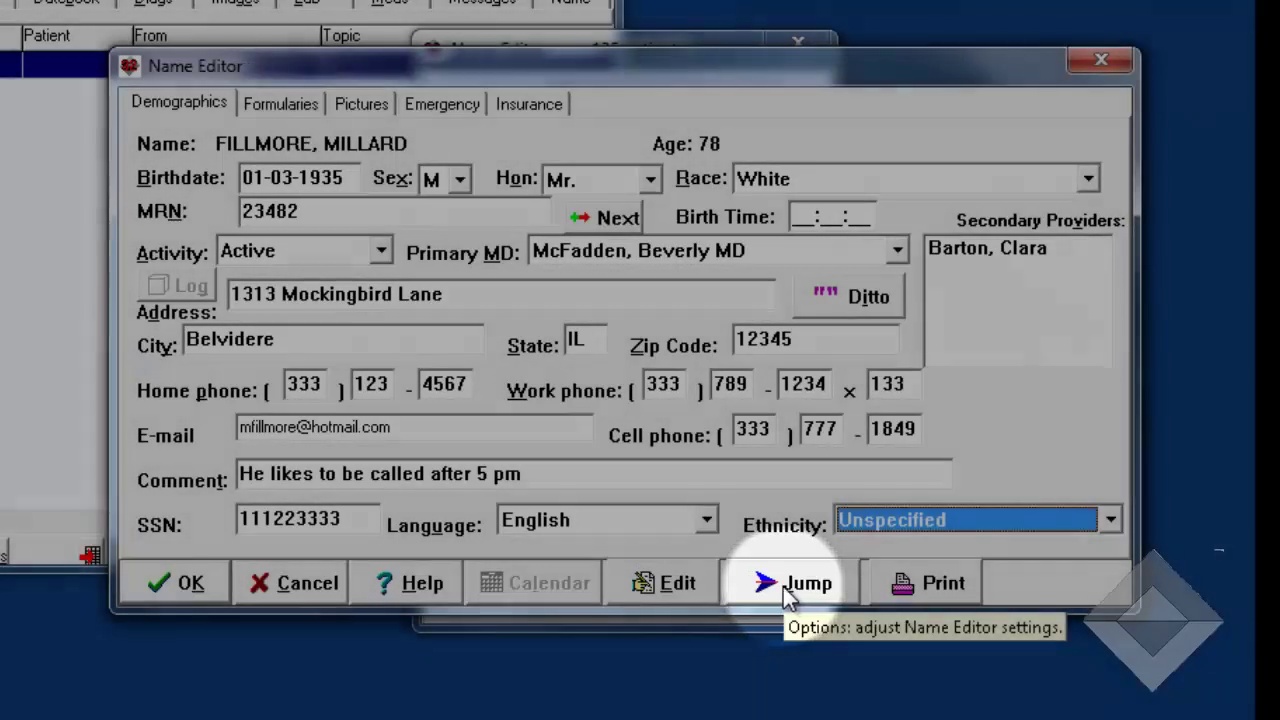
- Open the Name Options settings from the Name Editor's Jump menu
{"action": "left_click", "coordinate": [791, 592]}
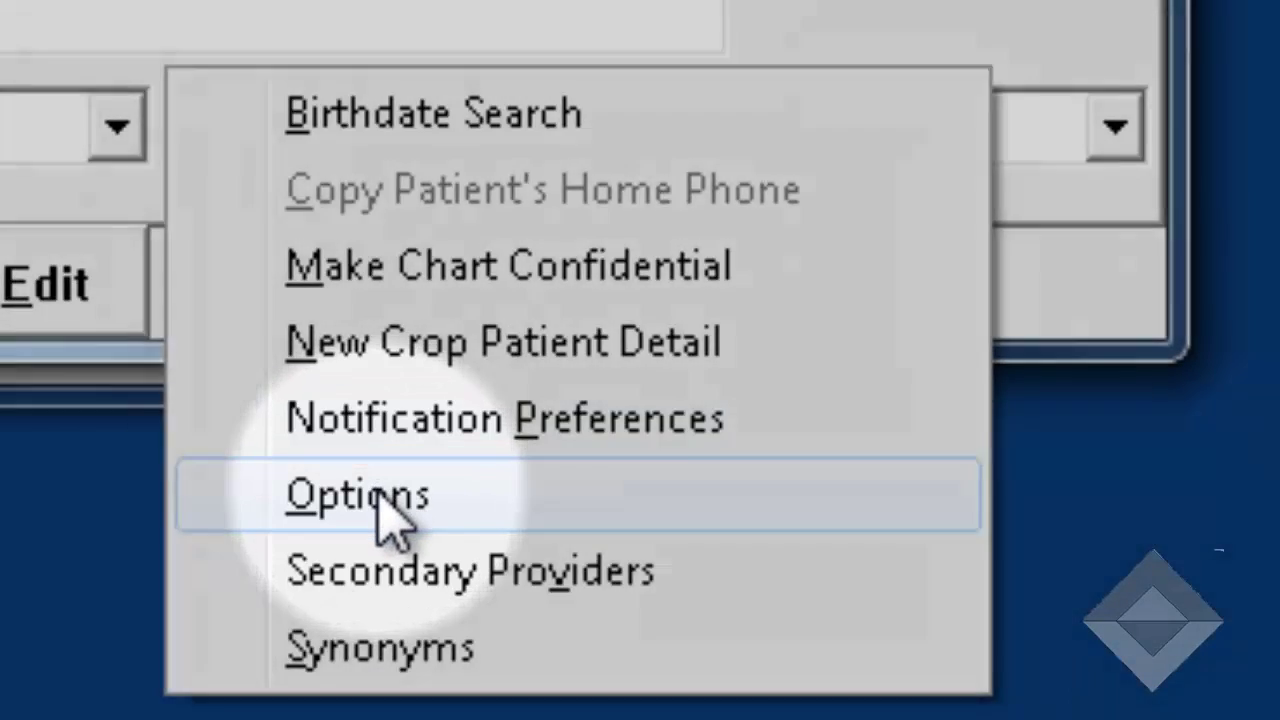
{"action": "left_click", "coordinate": [378, 493]}
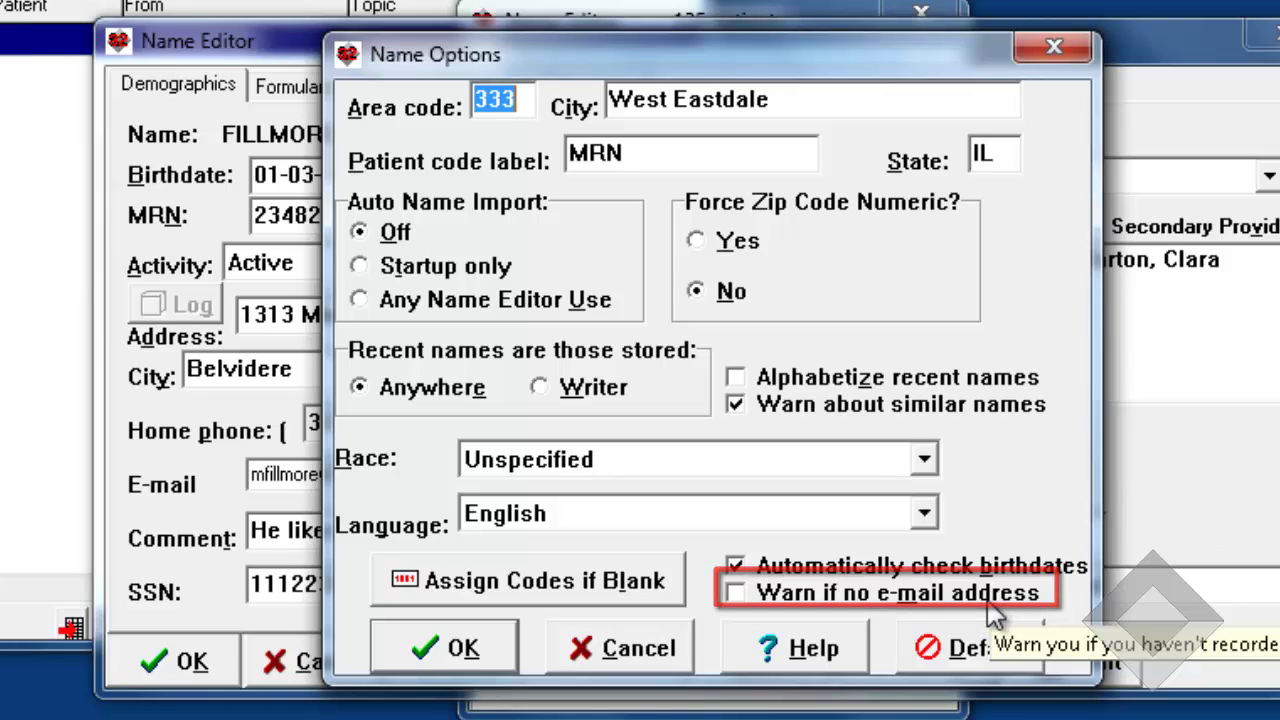
- Accept the Name Options defaults (area code 333, city West Eastdale, IL) and close the dialog
{"action": "left_click", "coordinate": [463, 662]}
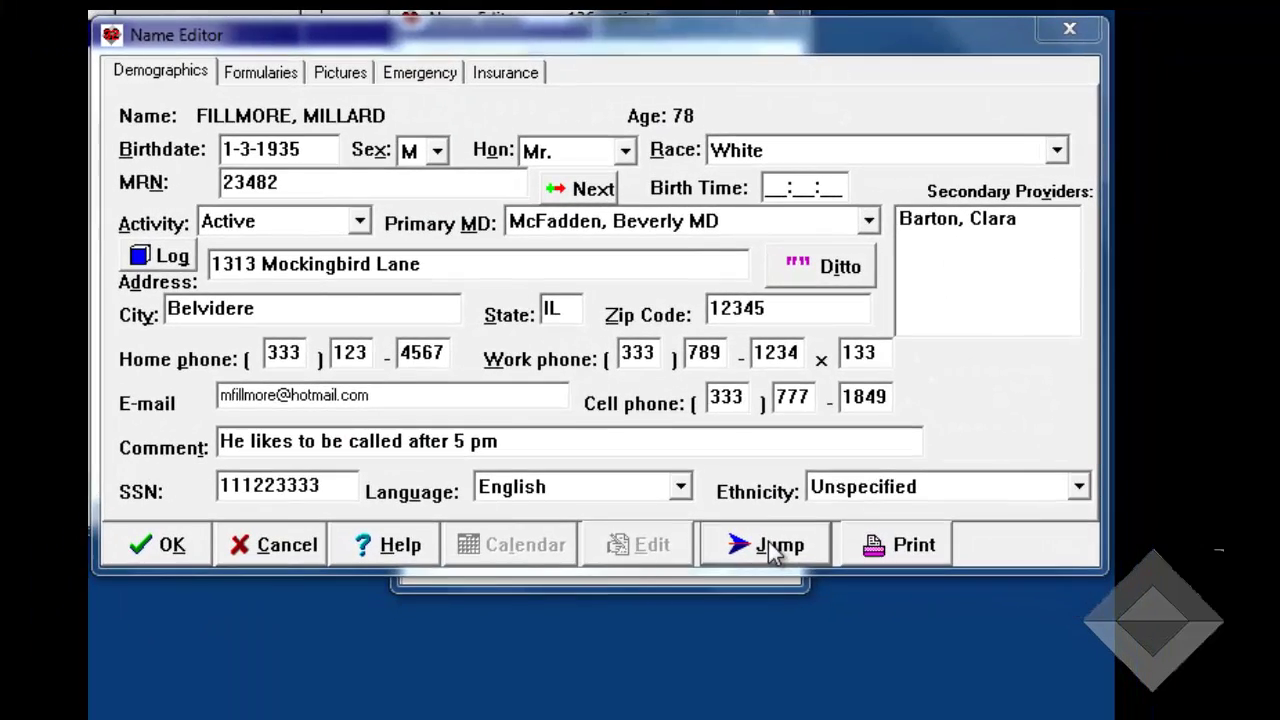
- Check the patient's formulary (MY TOWN HOSPITAL), then go to the empty Pictures page
{"action": "left_click", "coordinate": [915, 662]}
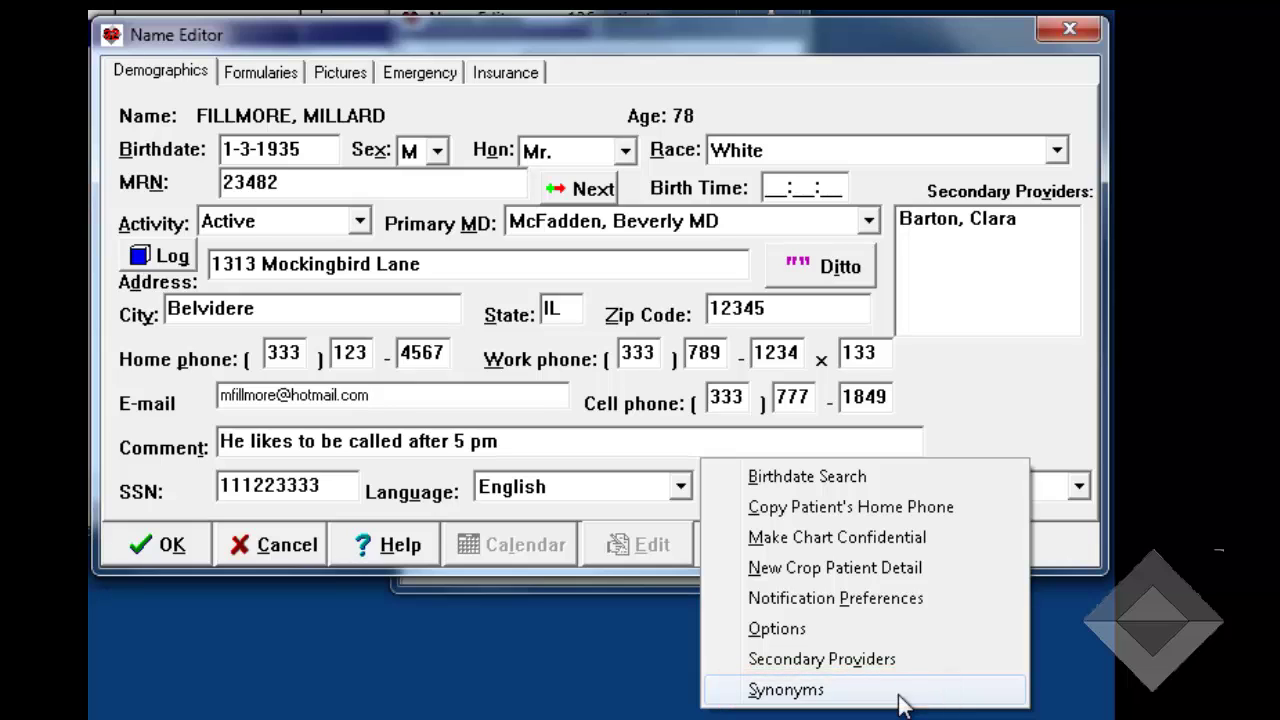
{"action": "key", "text": "Escape"}
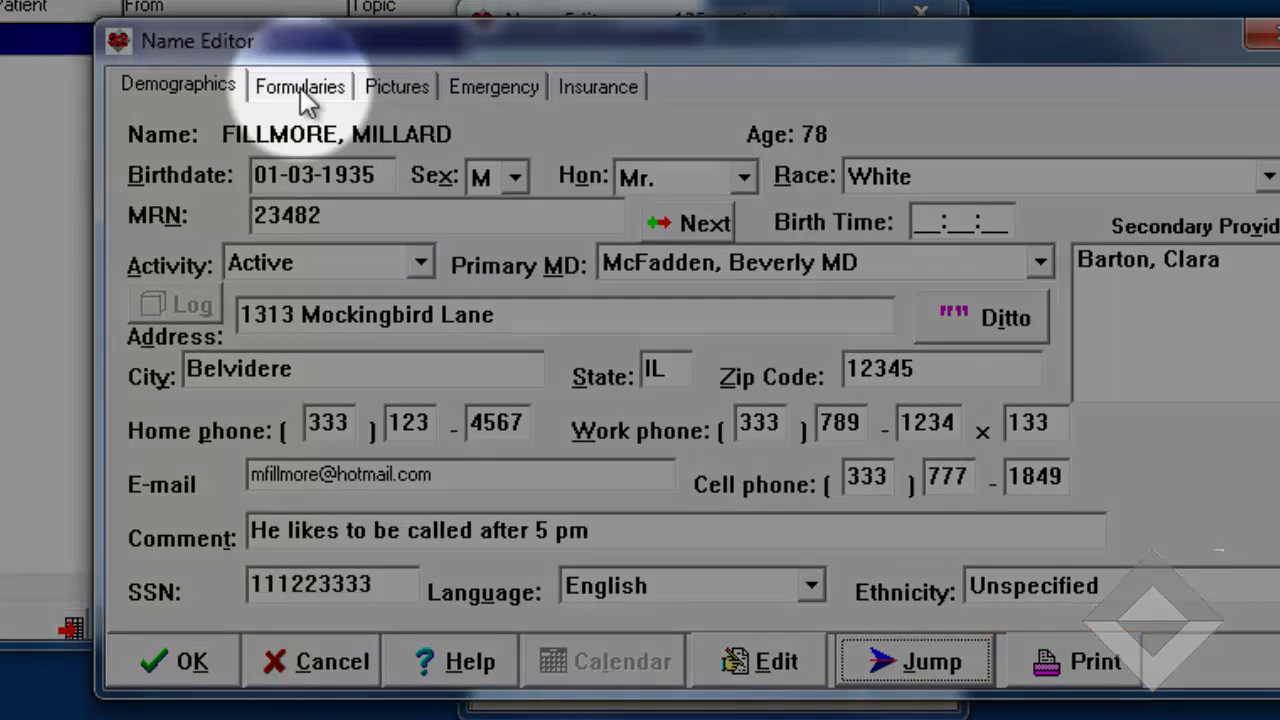
{"action": "left_click", "coordinate": [300, 86]}
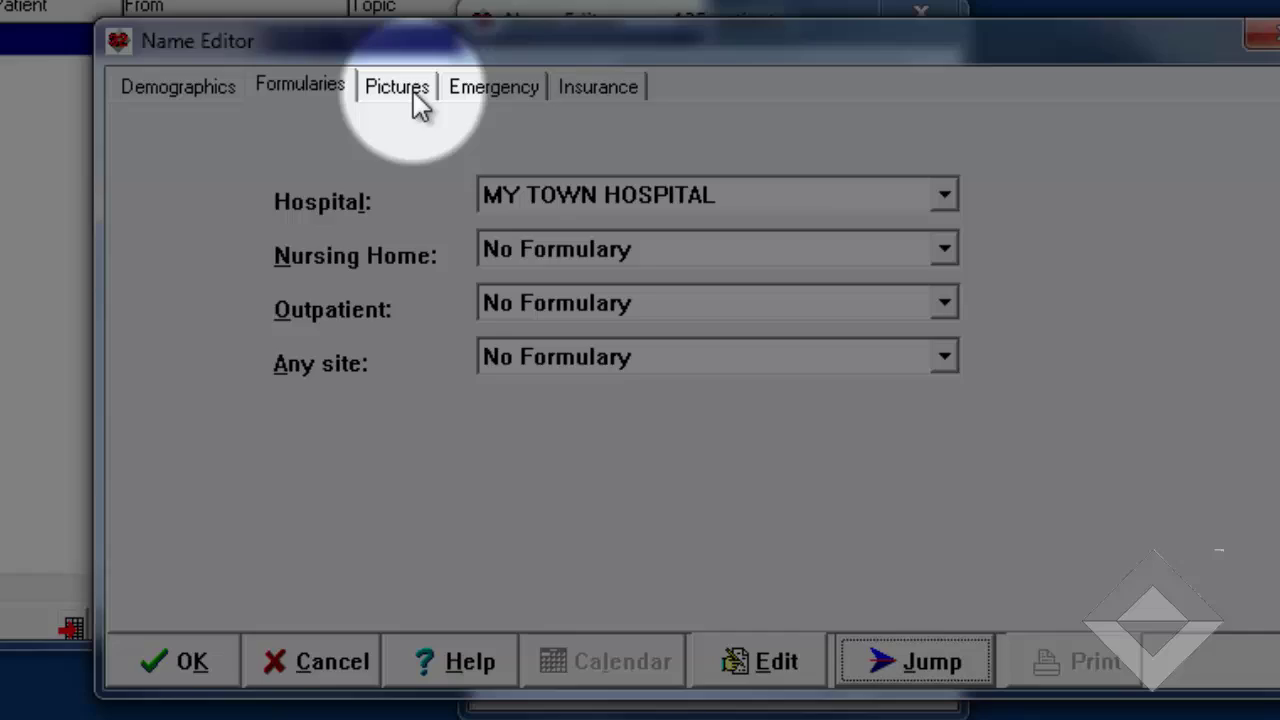
{"action": "left_click", "coordinate": [411, 86]}
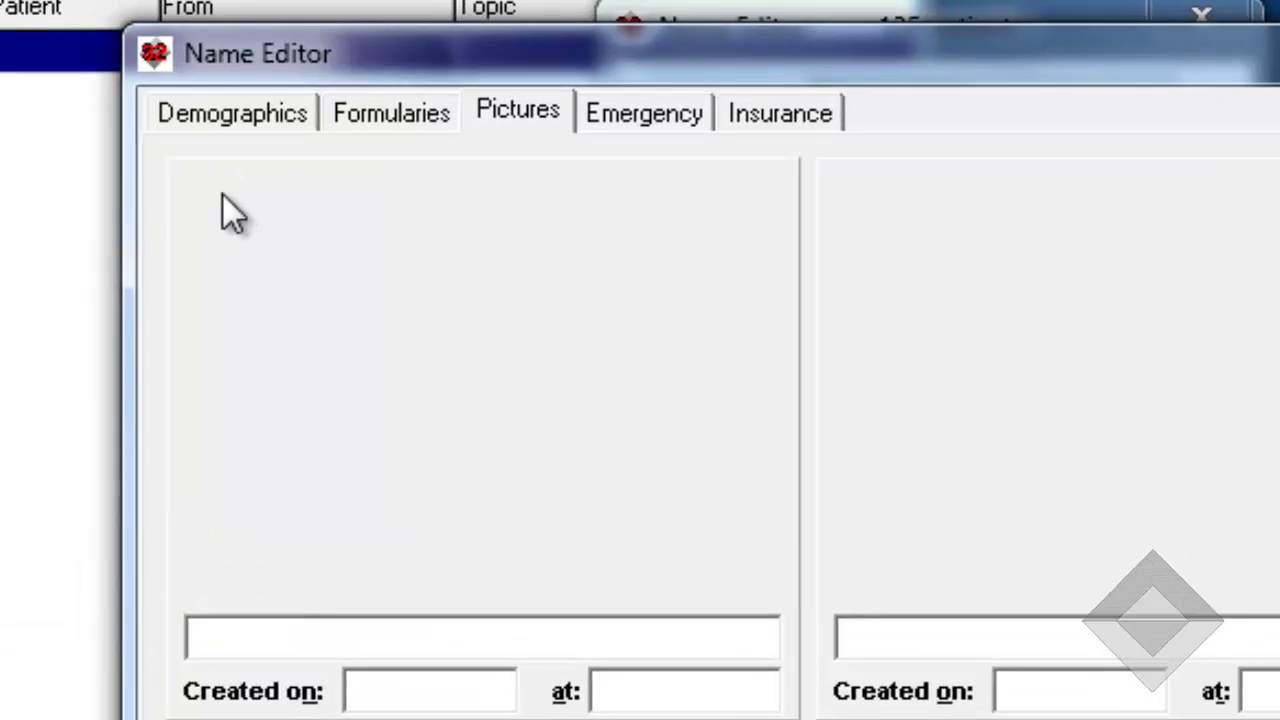
- Import william.bmp into the patient's empty first picture slot
{"action": "right_click", "coordinate": [172, 150]}
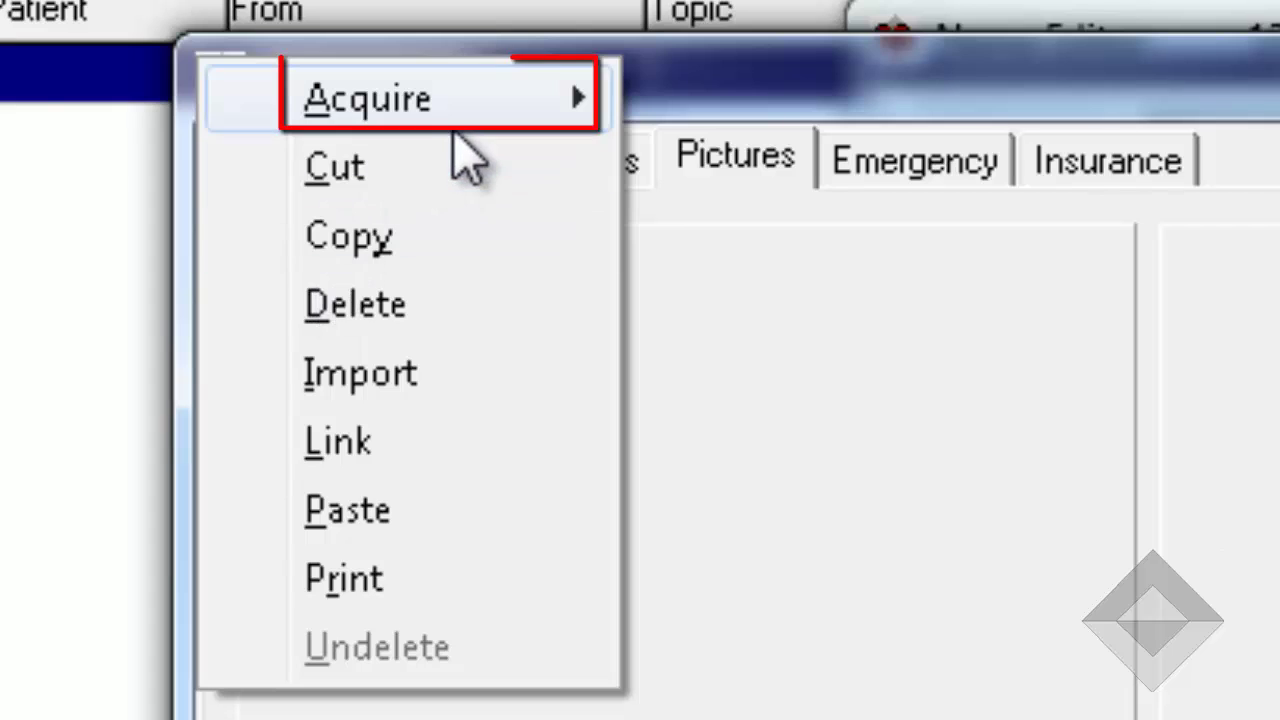
{"action": "mouse_move", "coordinate": [458, 125]}
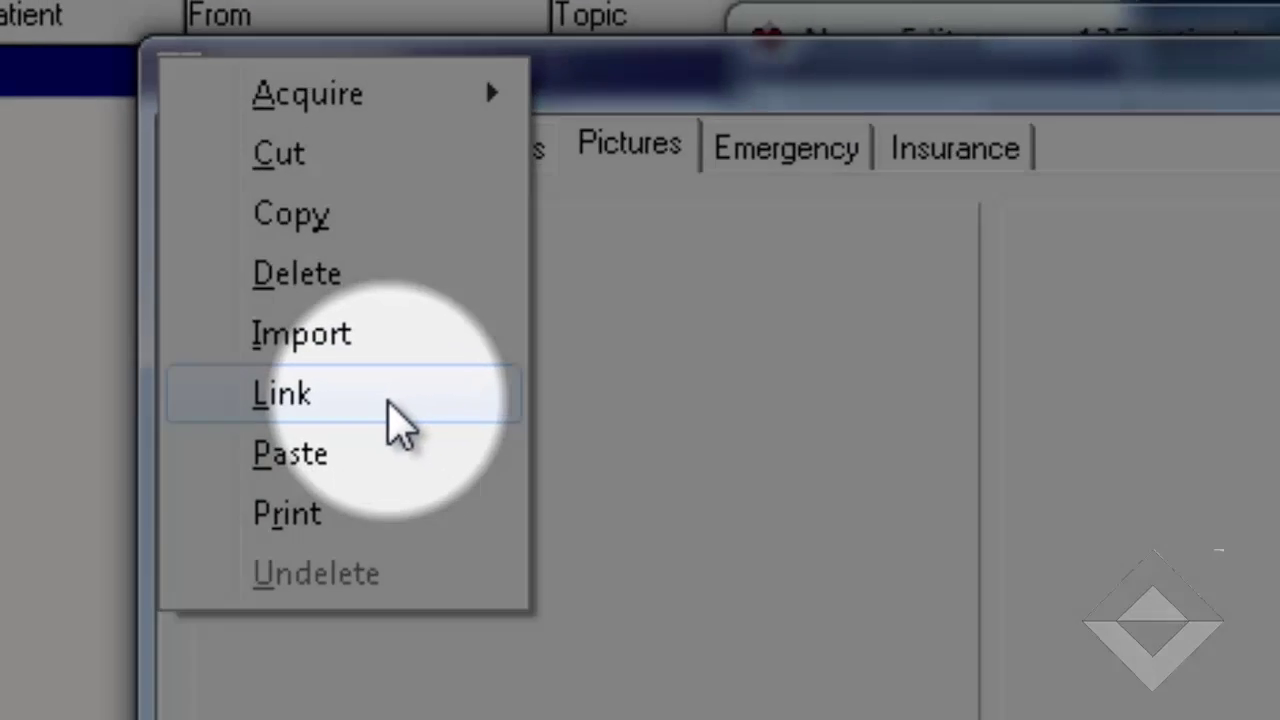
{"action": "left_click", "coordinate": [458, 445]}
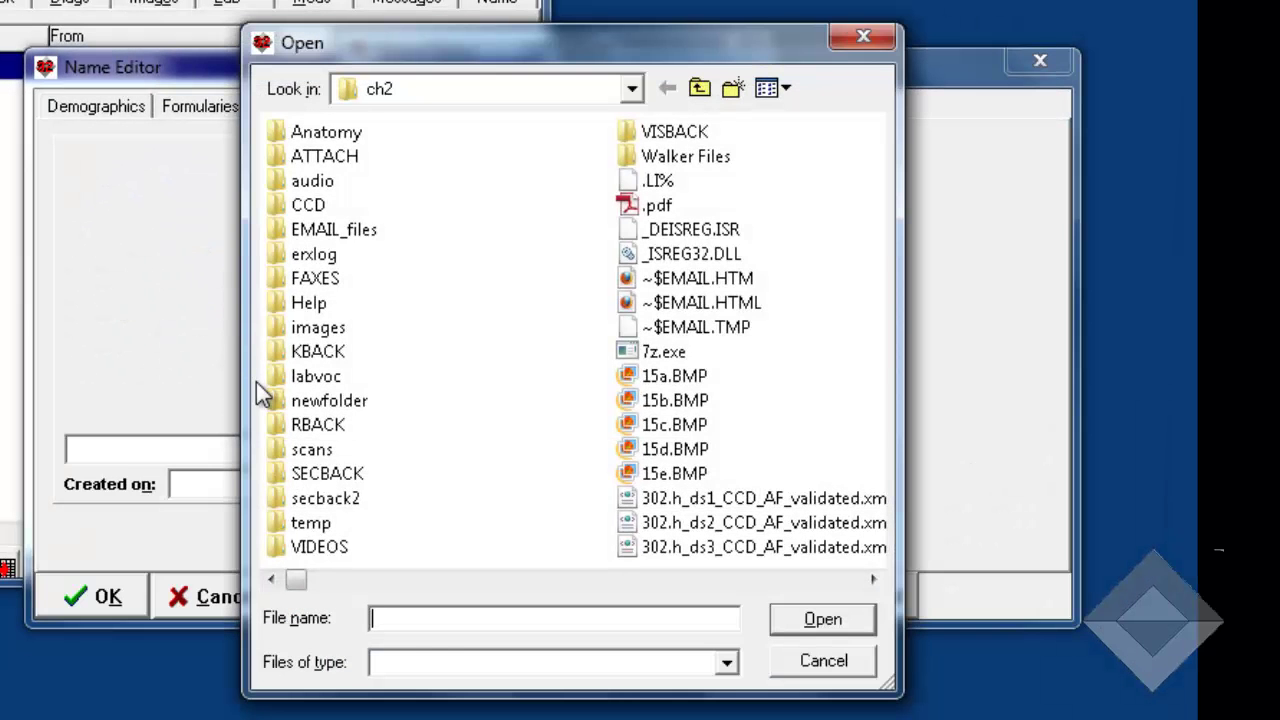
{"action": "type", "text": "william.bmp"}
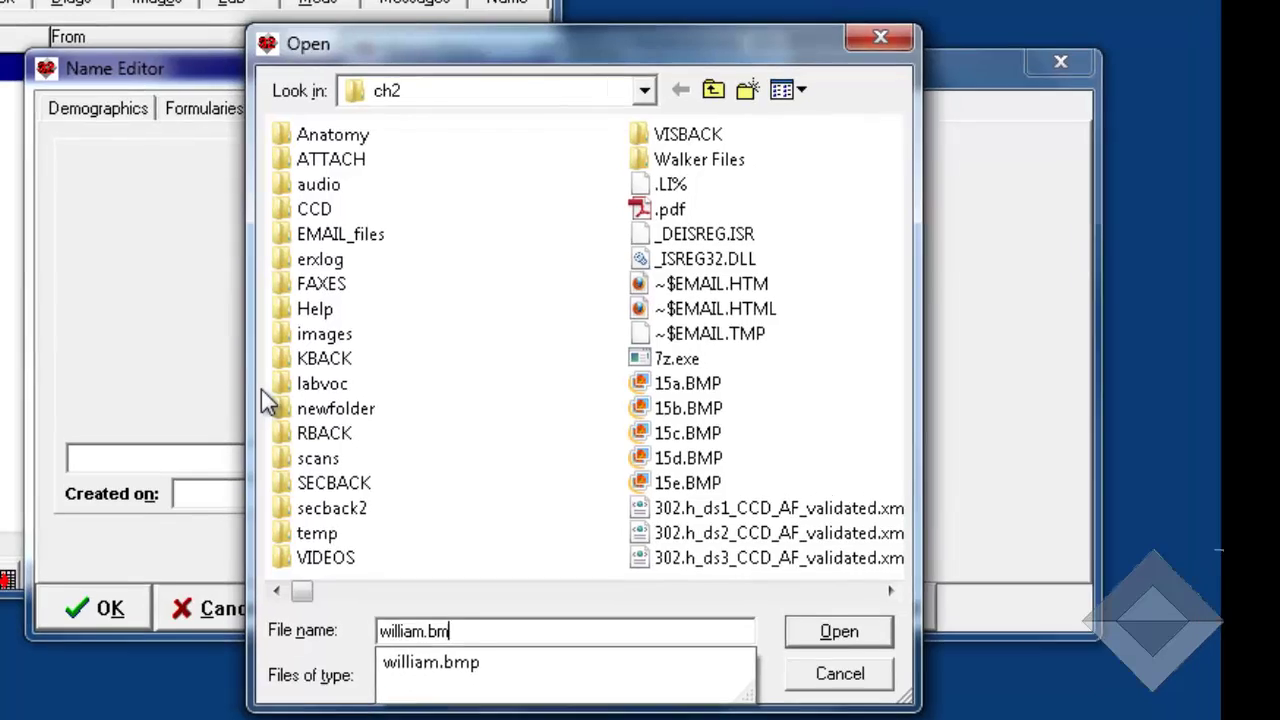
{"action": "key", "text": "Return"}
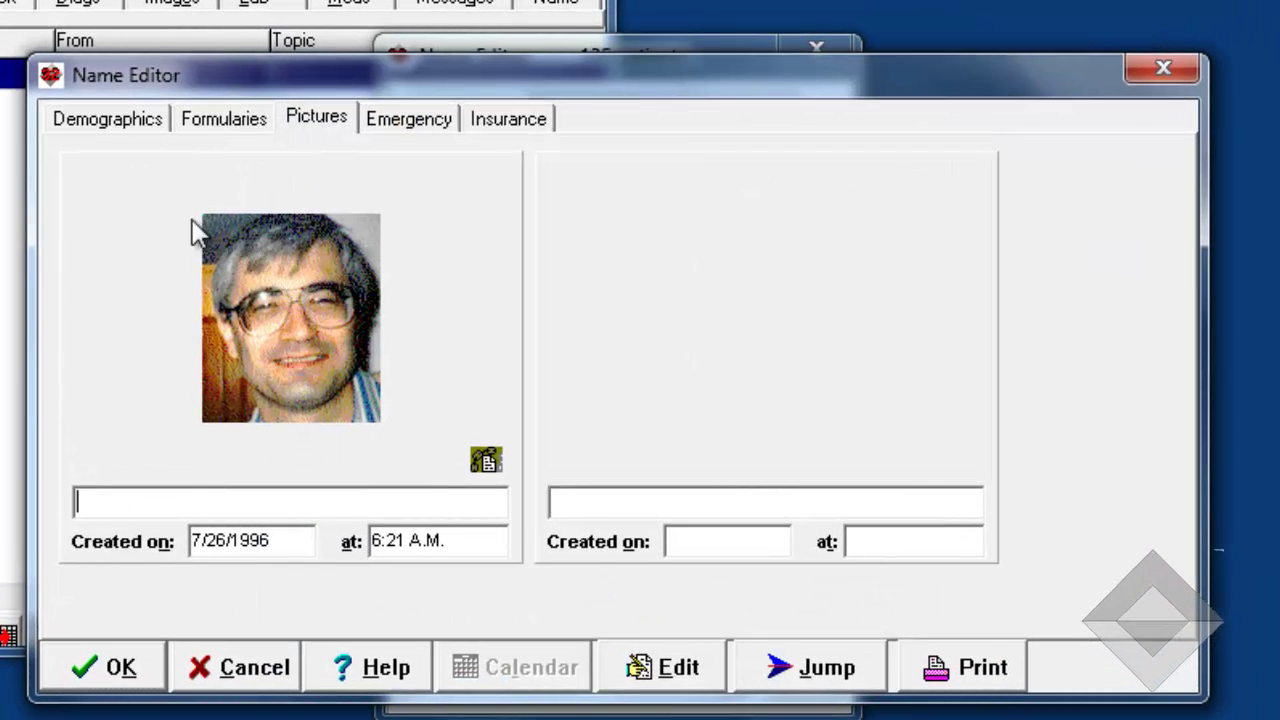
- Add a caption under the photo identifying the patient by his first name
{"action": "right_click", "coordinate": [103, 215]}
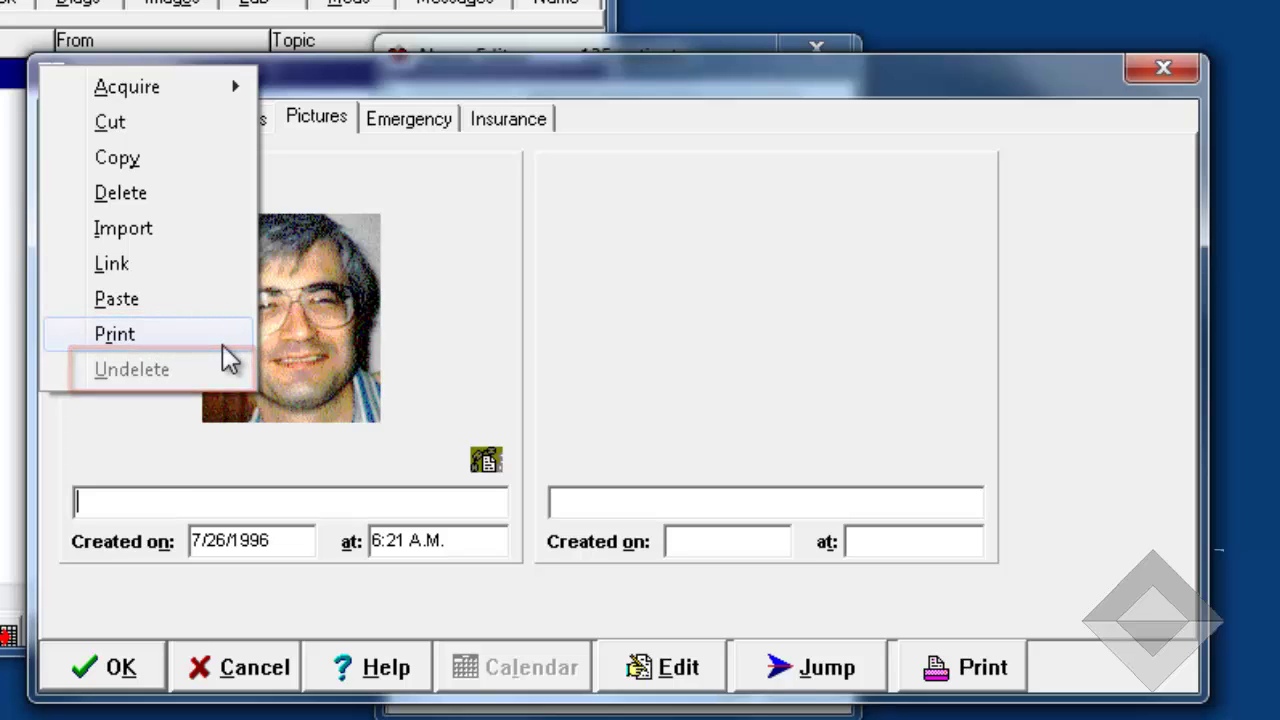
{"action": "left_click", "coordinate": [151, 491]}
{"action": "type", "text": "here's a picture"}
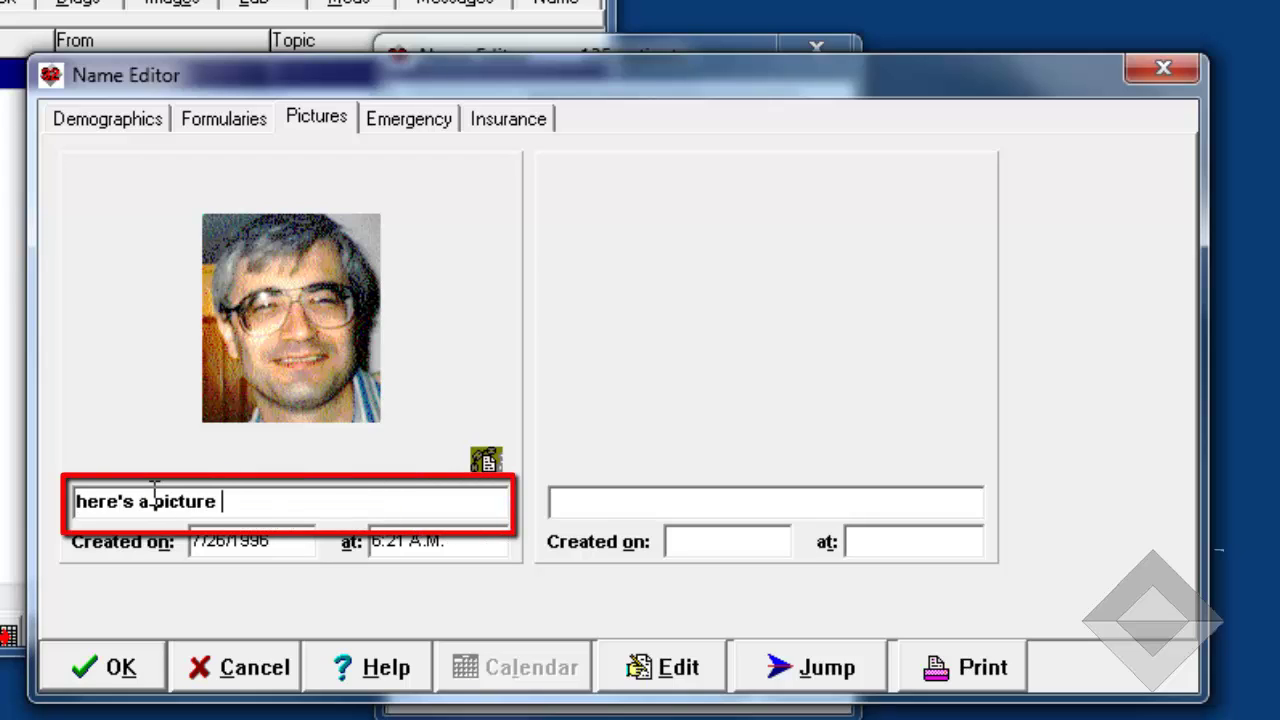
{"action": "type", "text": " of Millard"}
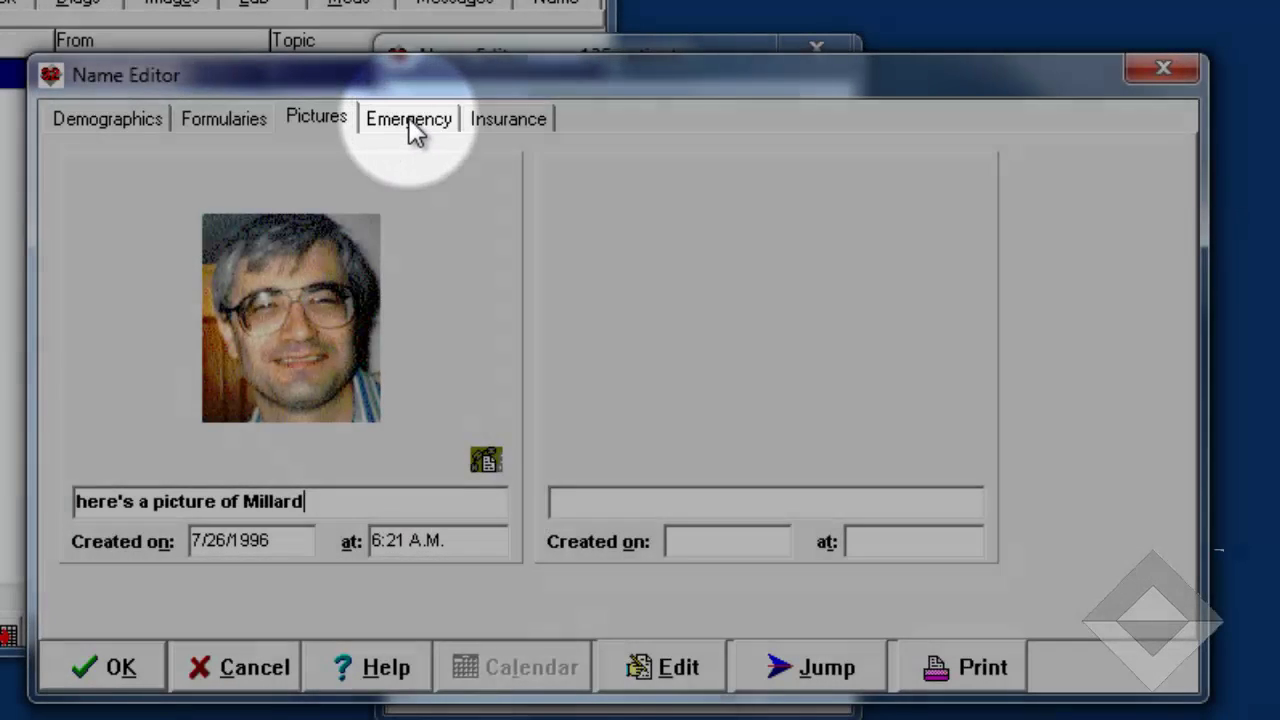
- Enter the wife as emergency contact 1 with her name, relation Wife, home phone, and comment 'call her first'
{"action": "left_click", "coordinate": [412, 125]}
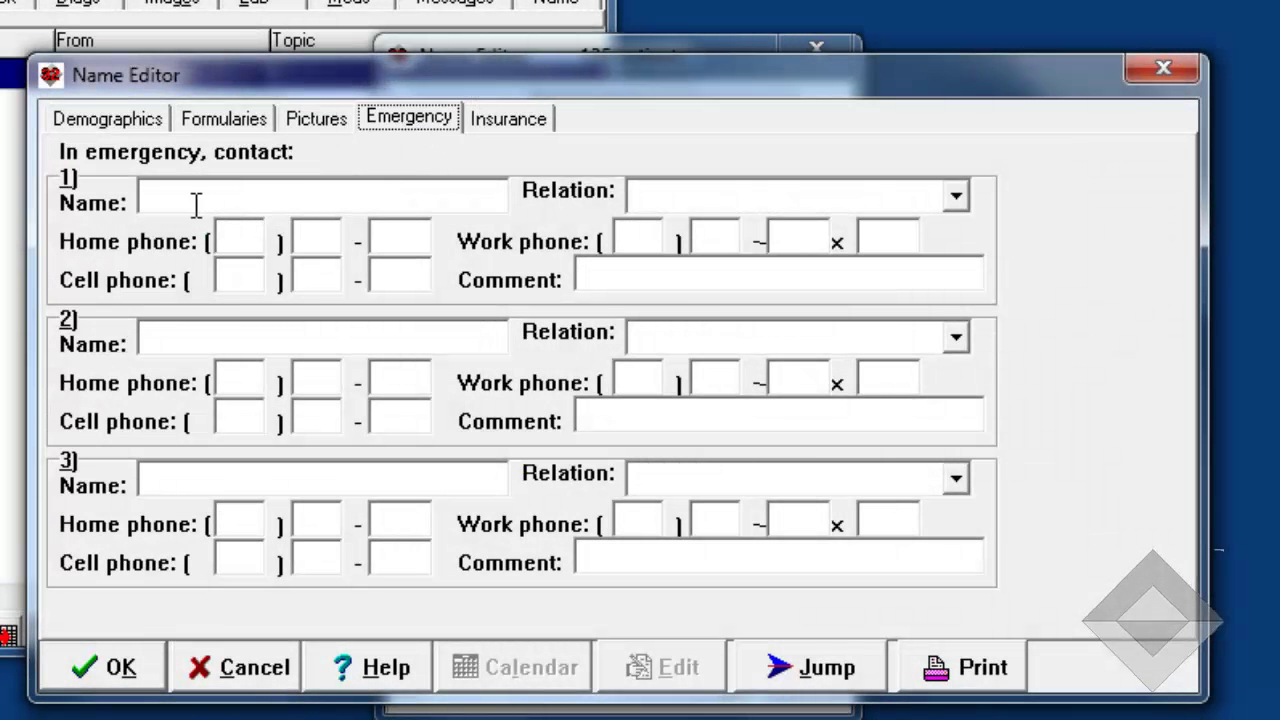
{"action": "left_click", "coordinate": [195, 196]}
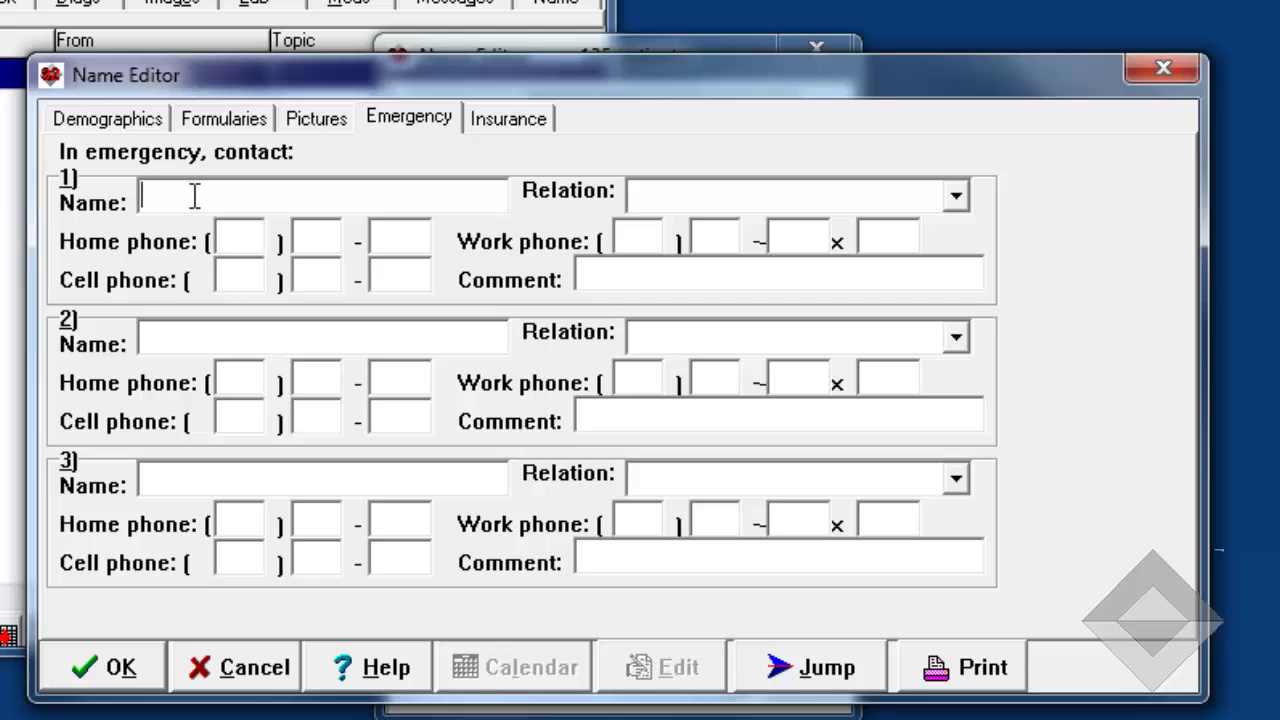
{"action": "type", "text": "Jos"}
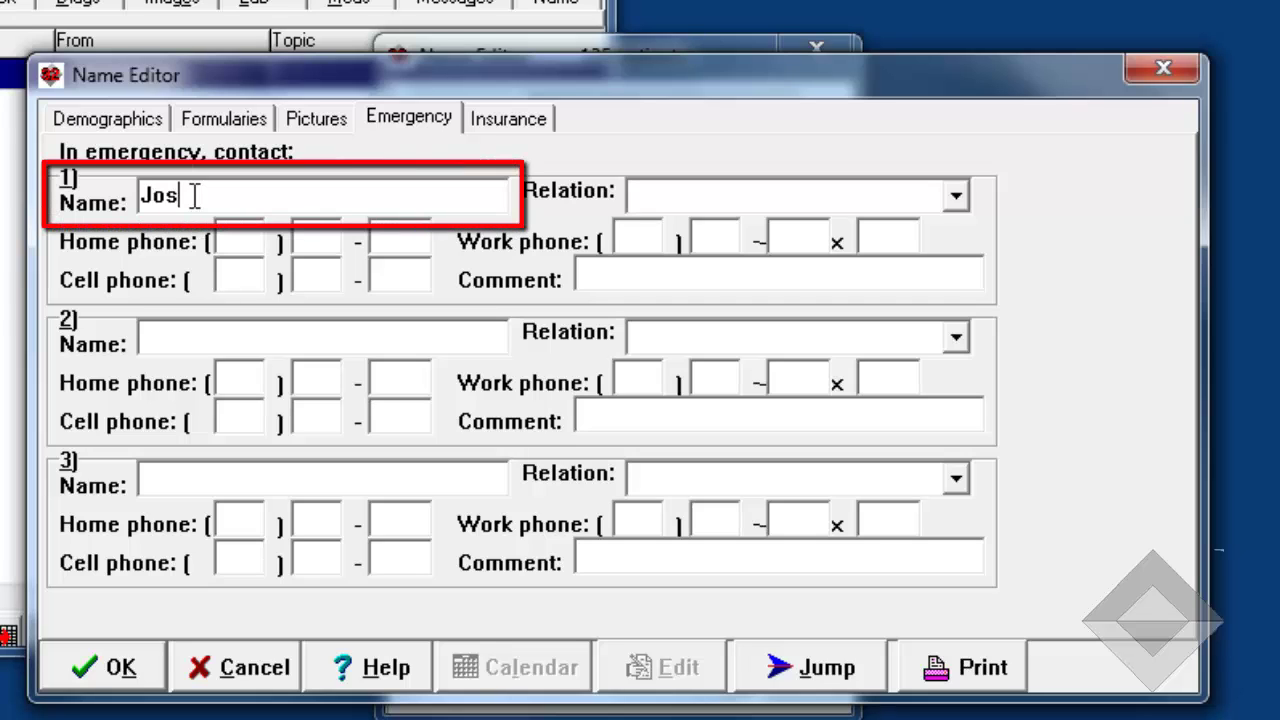
{"action": "type", "text": "ie"}
{"action": "left_click", "coordinate": [674, 198]}
{"action": "type", "text": "Wife"}
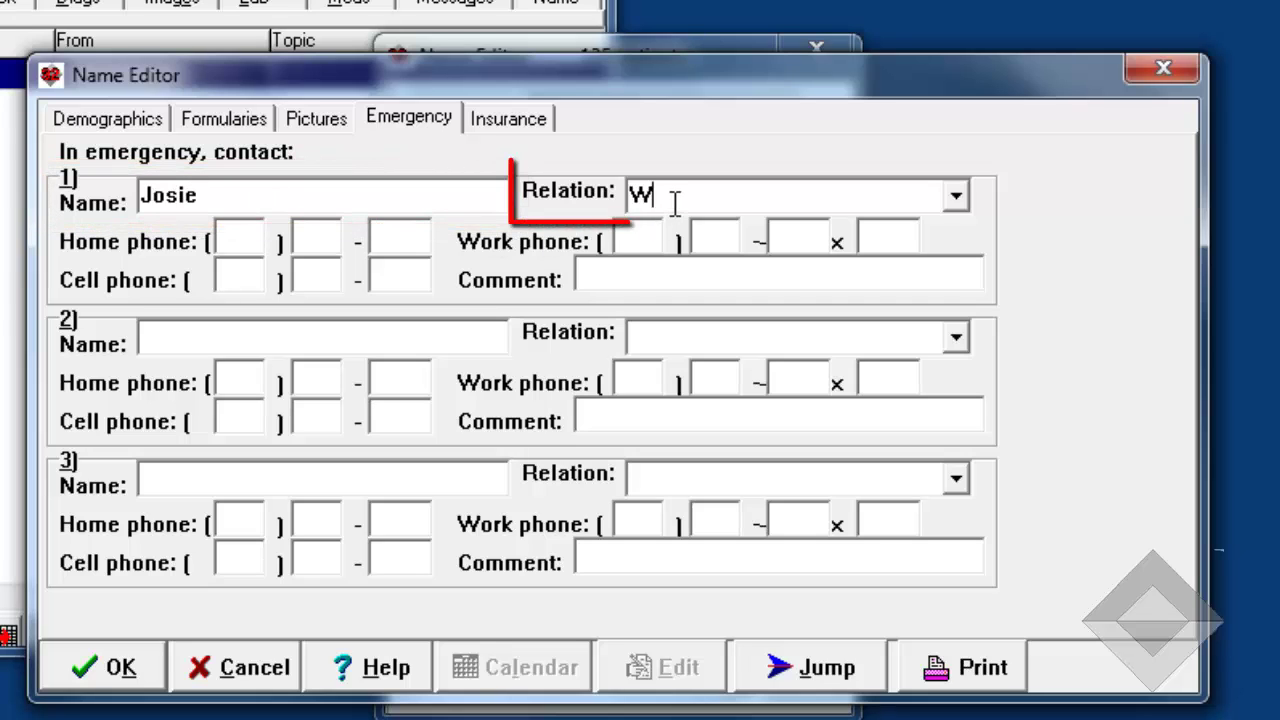
{"action": "left_click", "coordinate": [243, 240]}
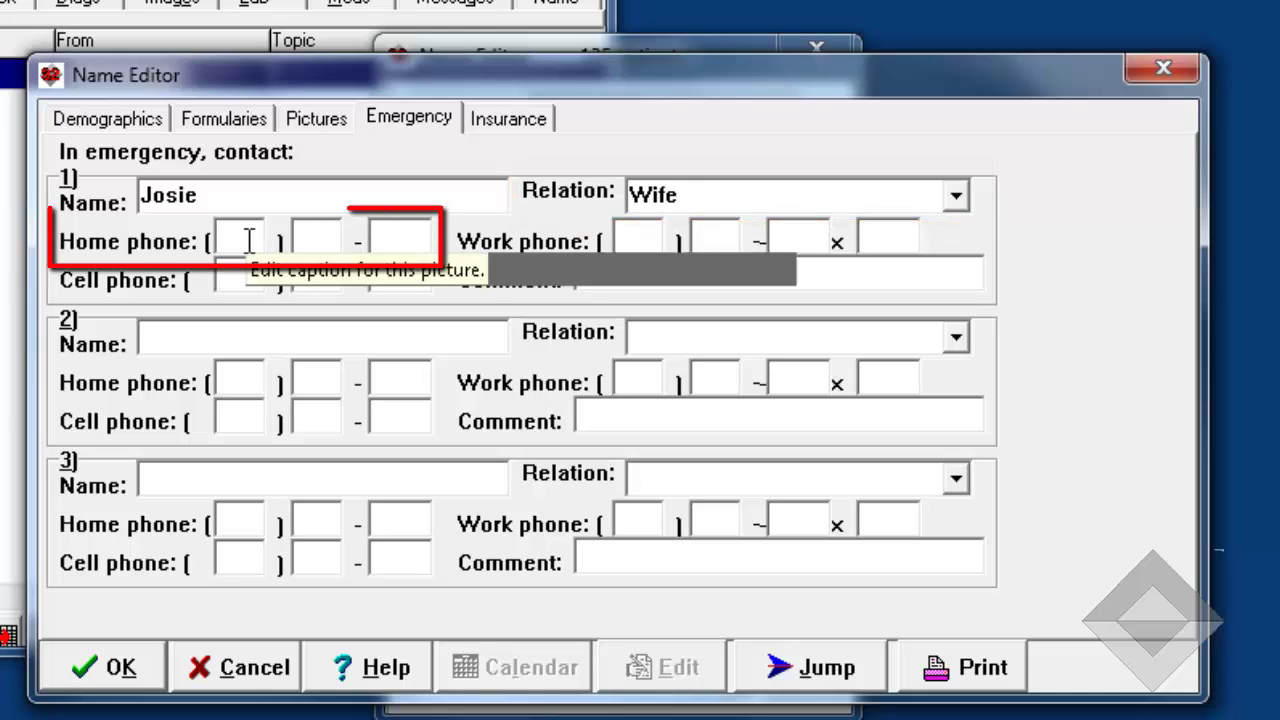
{"action": "type", "text": "333 444 5555"}
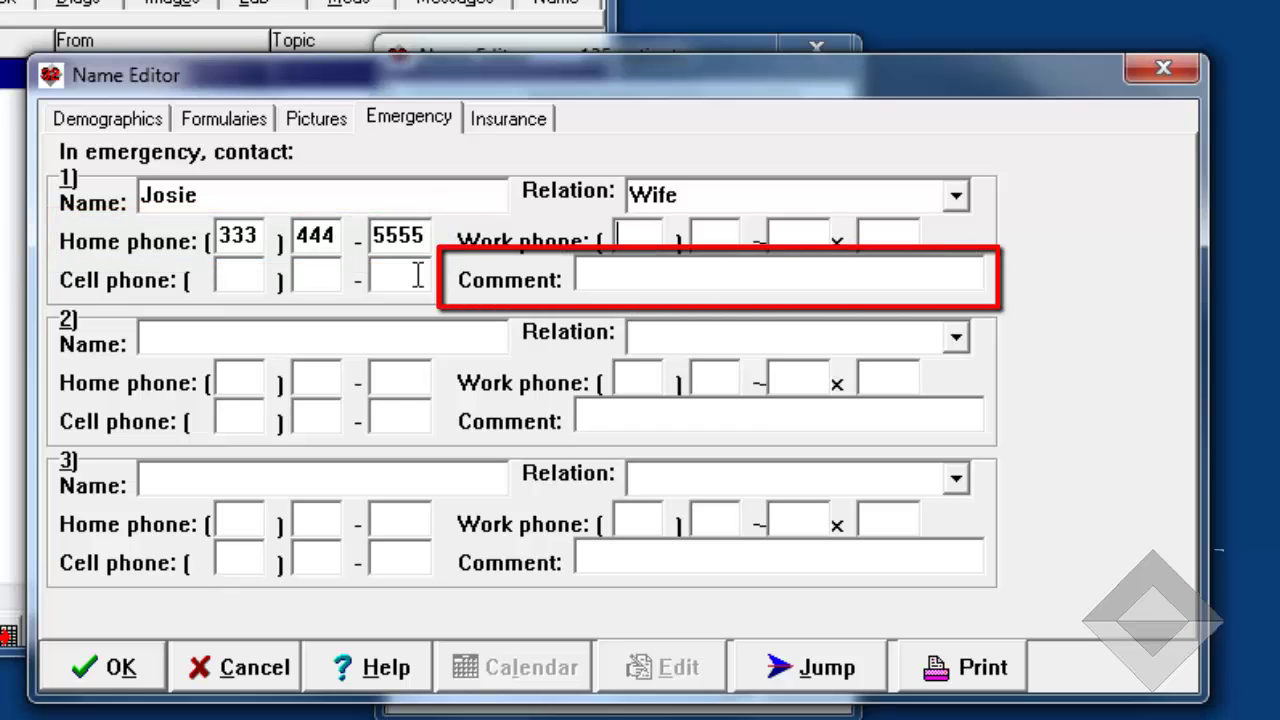
{"action": "left_click", "coordinate": [597, 279]}
{"action": "type", "text": "call"}
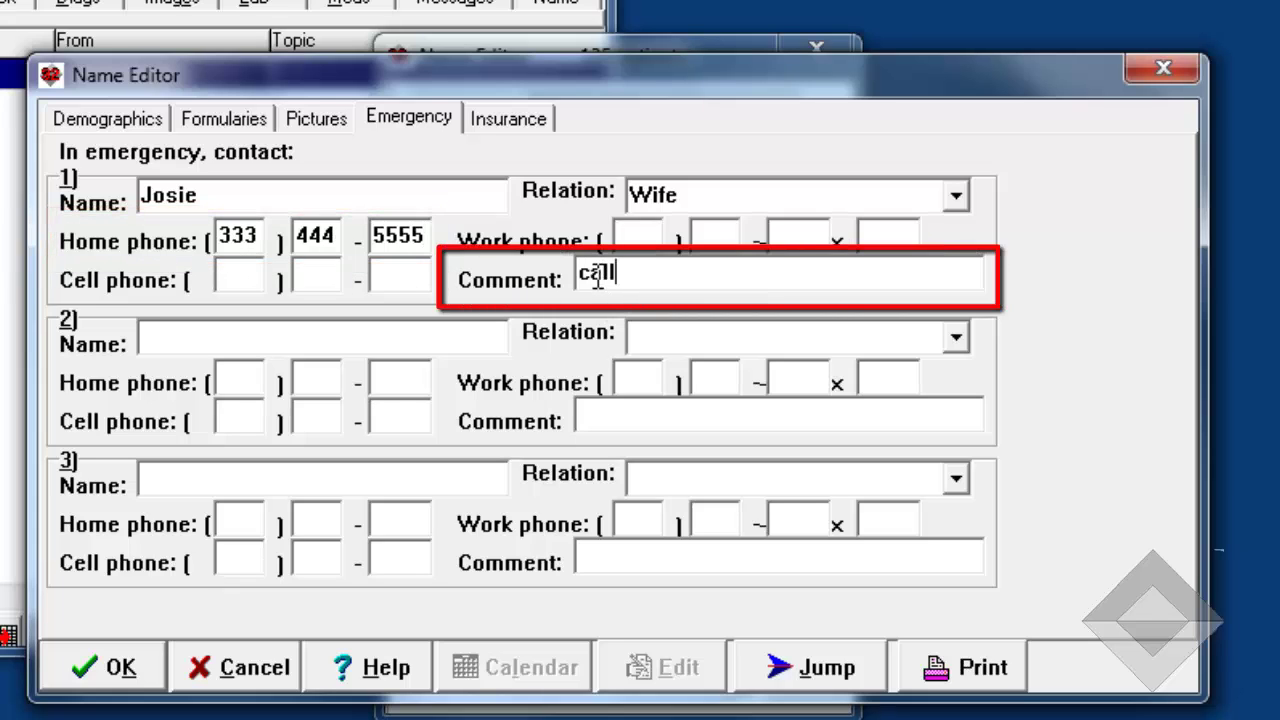
{"action": "type", "text": " her first"}
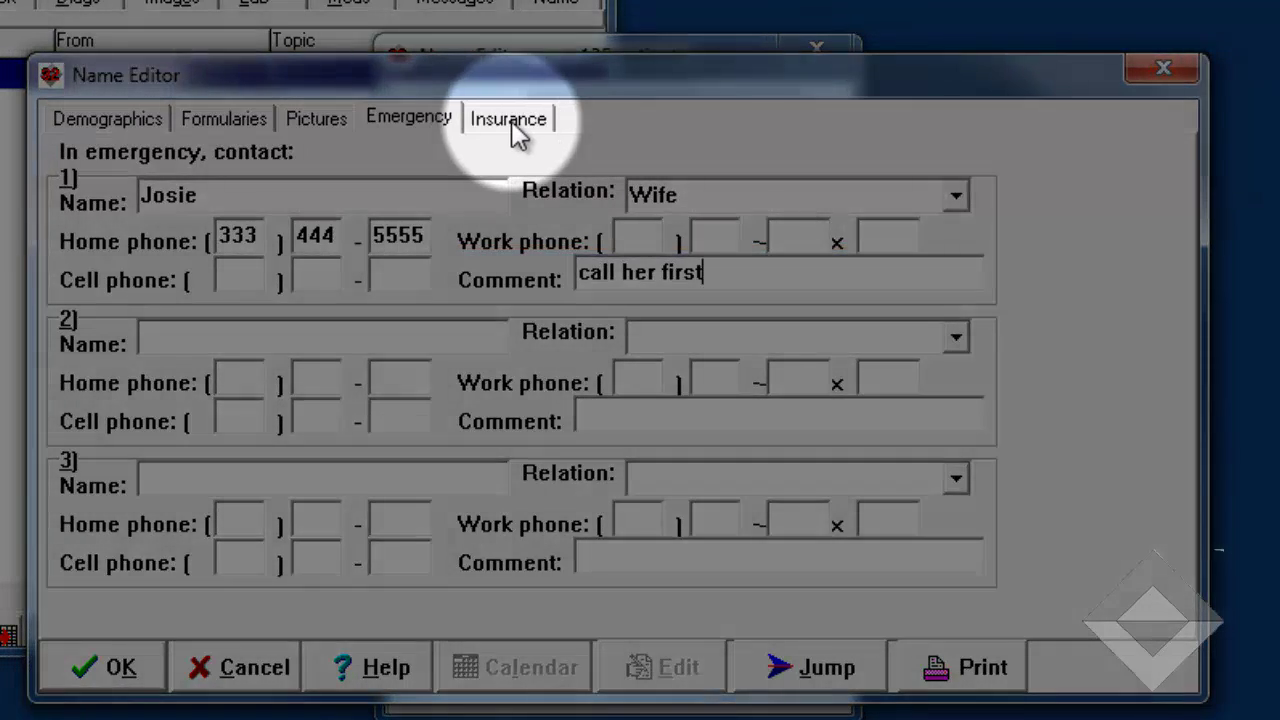
{"action": "left_click", "coordinate": [512, 120]}
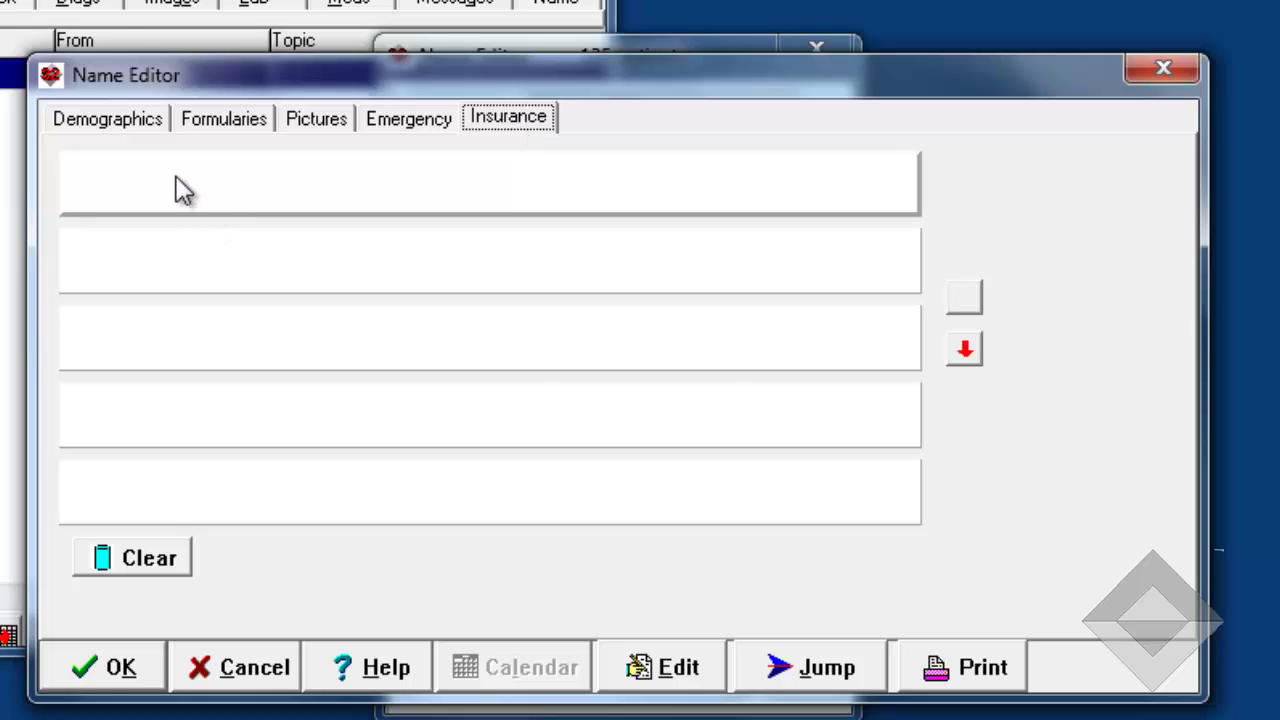
- Return to the patient's Demographics page
{"action": "left_click", "coordinate": [147, 125]}
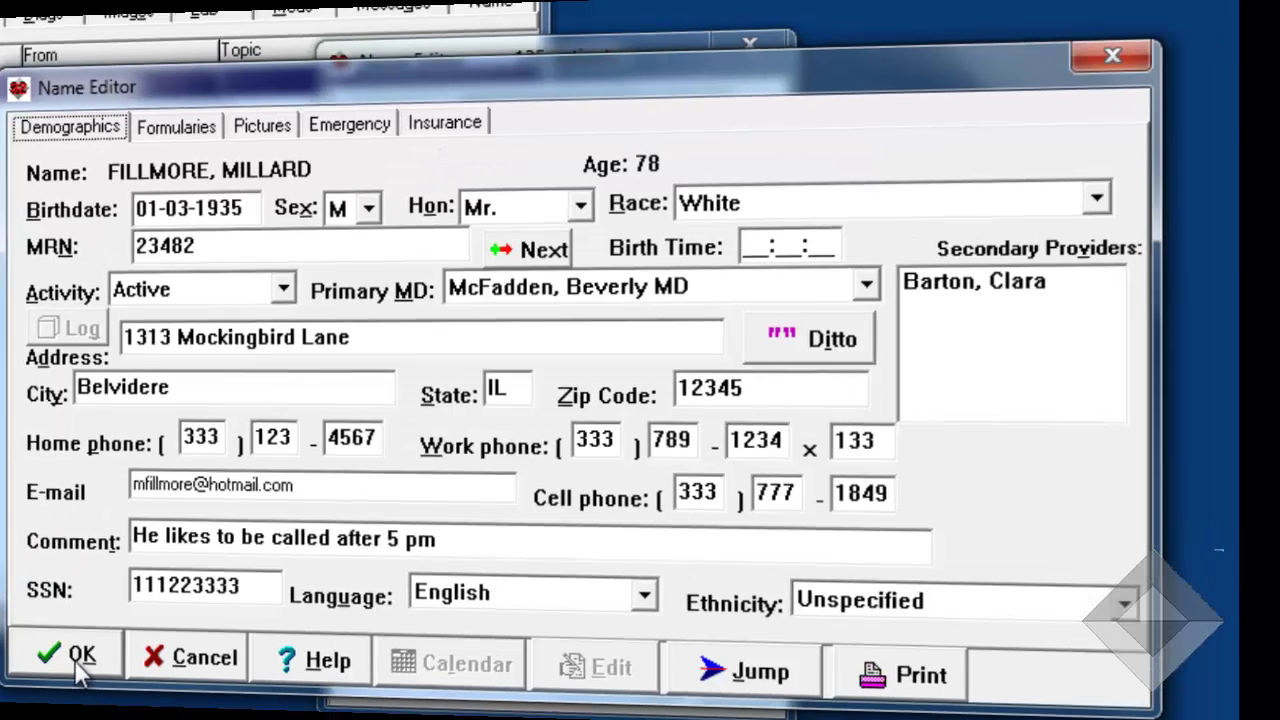